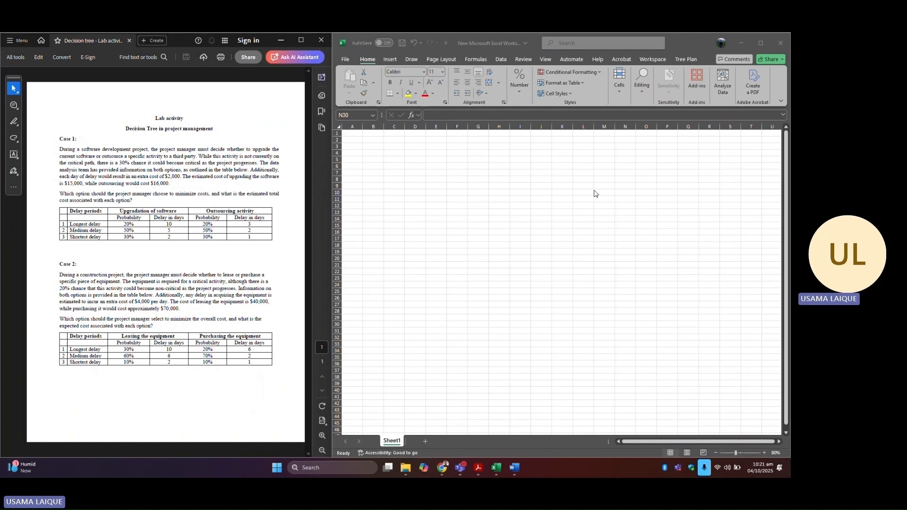
# Step: Open Excel's Options and inspect the active Excel add-ins list, then close the Add-ins dialog
pyautogui.click(349, 60)
pyautogui.click(346, 60)
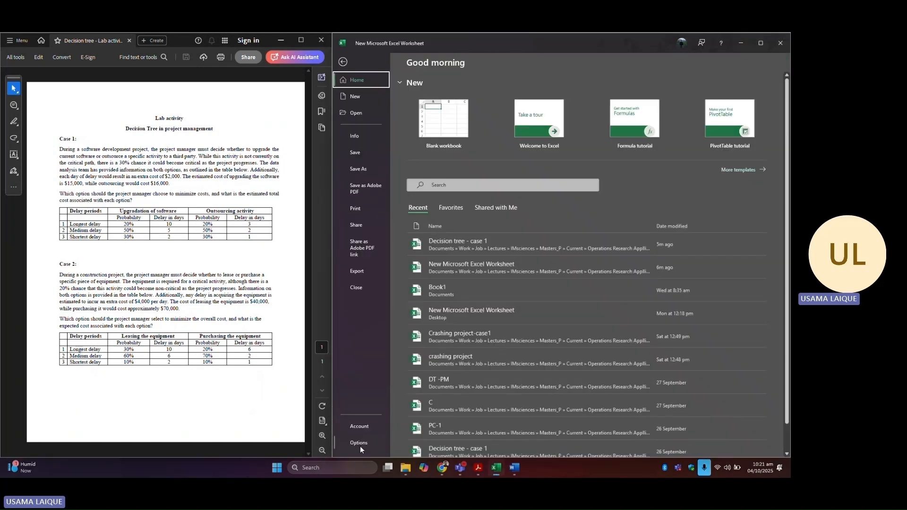
pyautogui.click(360, 446)
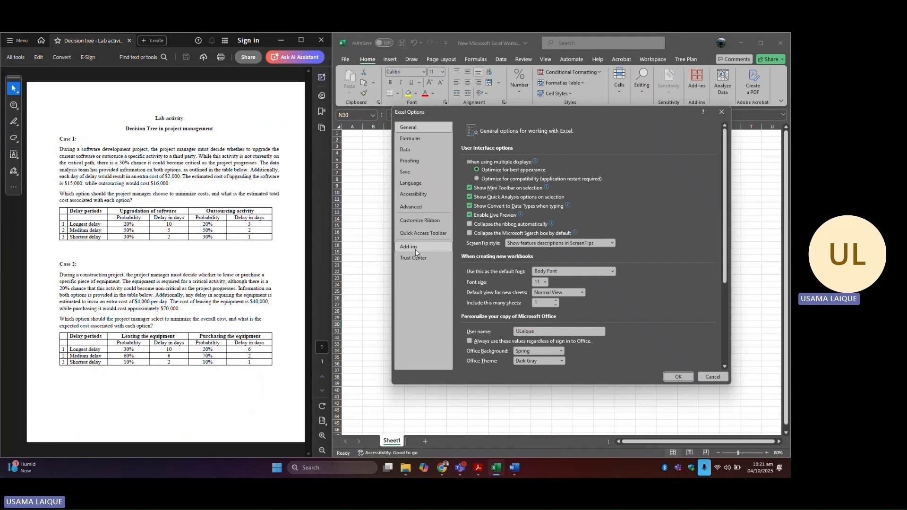
pyautogui.click(416, 248)
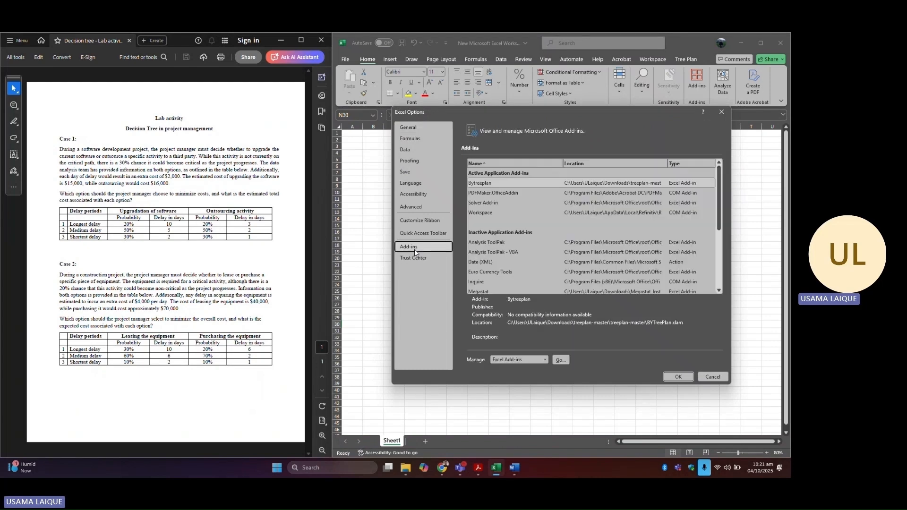
pyautogui.click(560, 360)
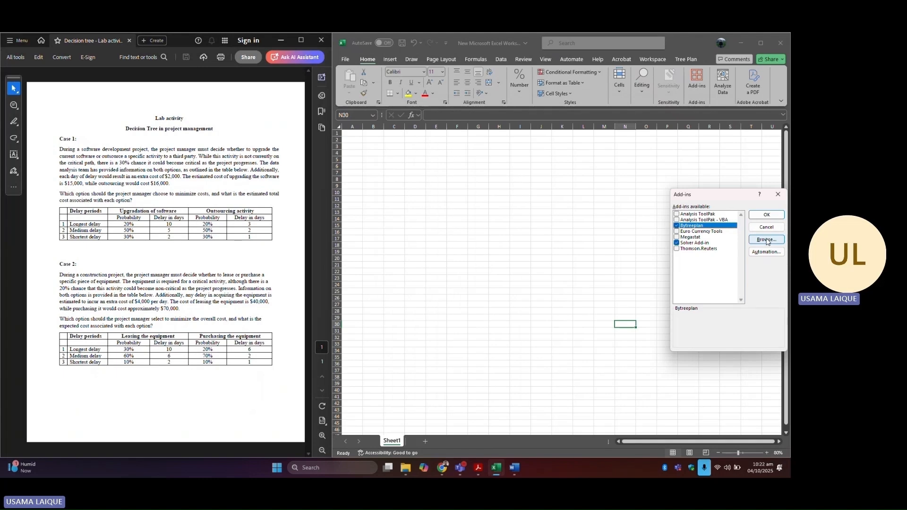
pyautogui.click(778, 194)
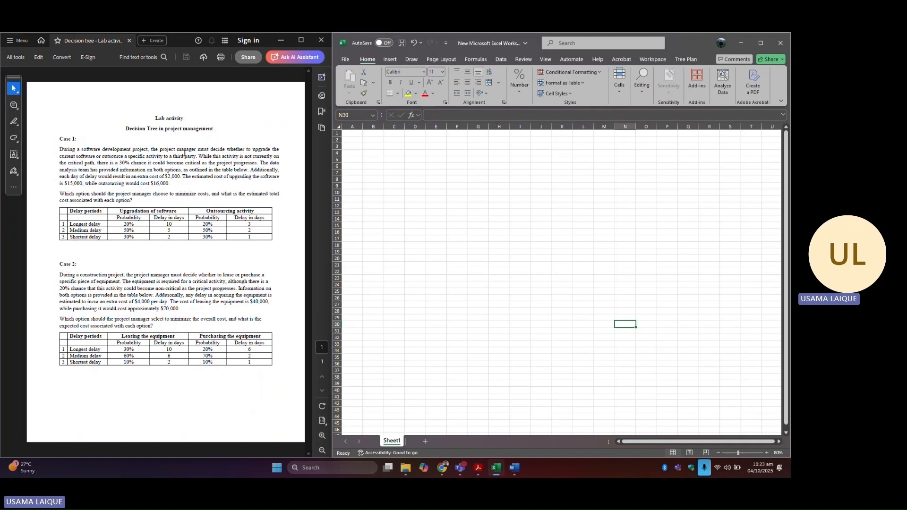
# Step: Switch to the blank Word document and pick the black pen for freehand drawing
pyautogui.click(741, 43)
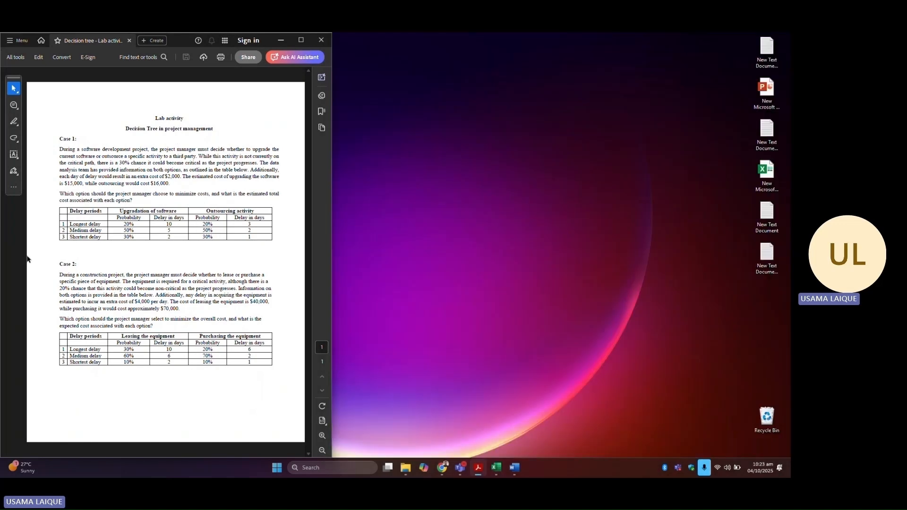
pyautogui.click(515, 468)
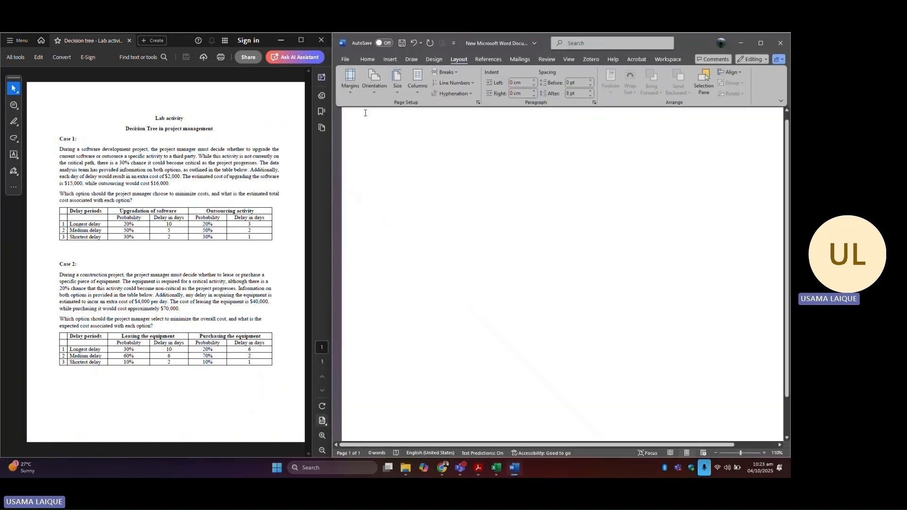
pyautogui.click(411, 59)
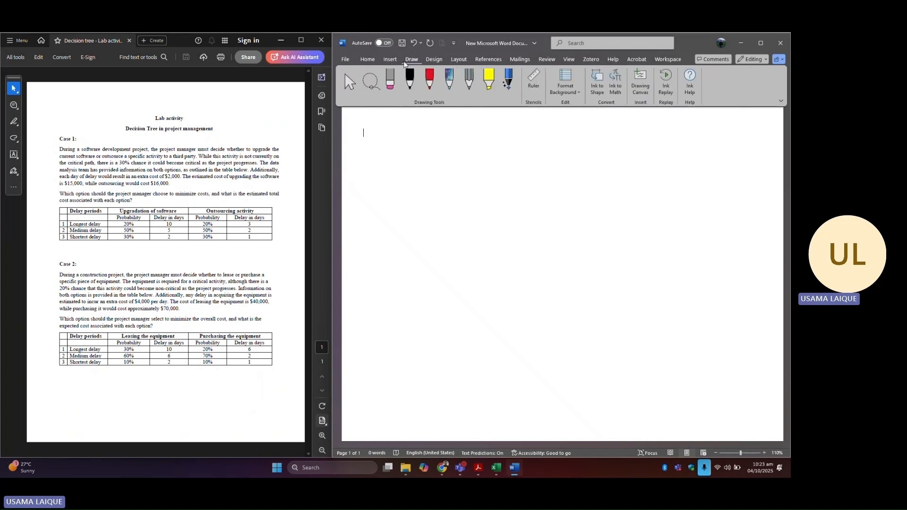
pyautogui.click(411, 89)
pyautogui.click(411, 89)
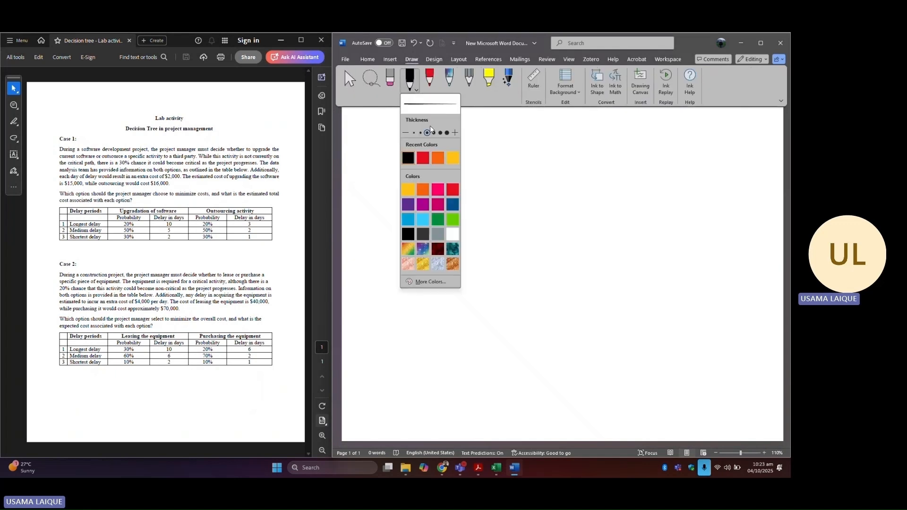
pyautogui.click(417, 90)
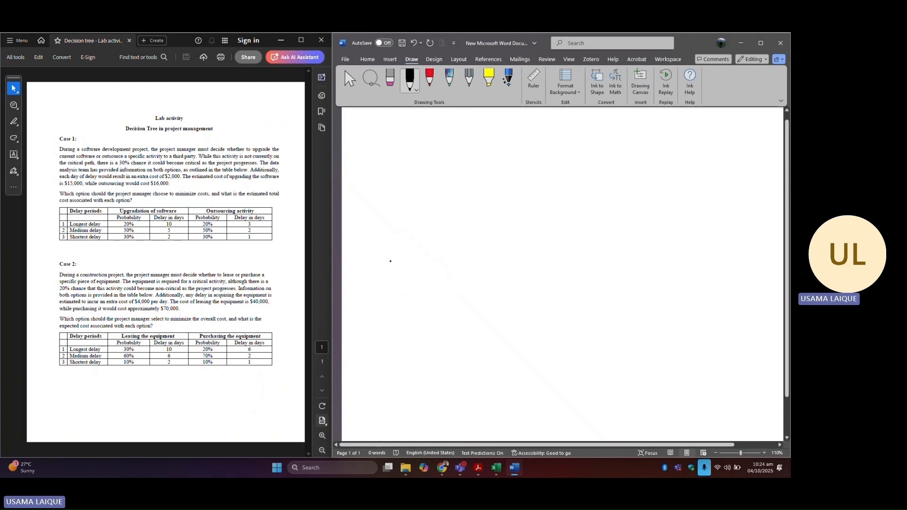
# Step: Sketch a square decision node with two branches labelled U and 3vd
pyautogui.moveTo(387, 257)
pyautogui.mouseDown()
pyautogui.moveTo(371, 258)
pyautogui.moveTo(394, 278)
pyautogui.moveTo(387, 258)
pyautogui.mouseUp()
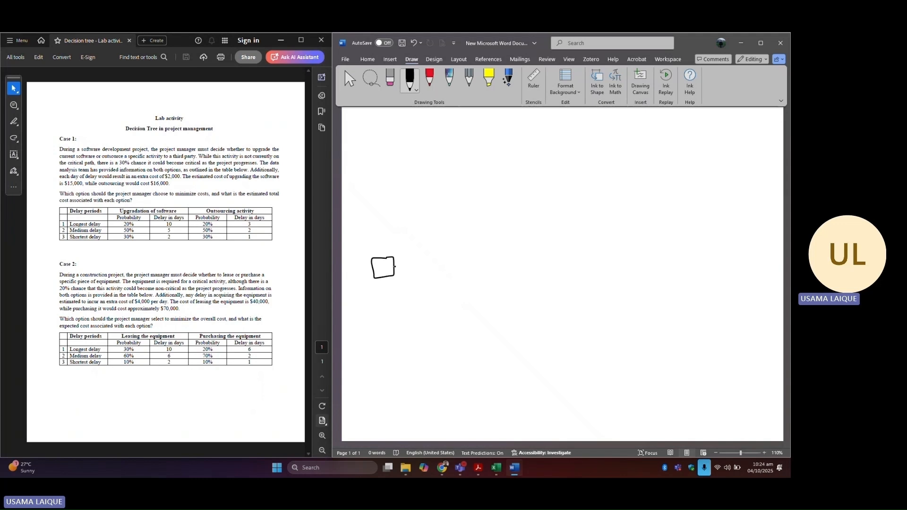
pyautogui.moveTo(394, 266)
pyautogui.mouseDown()
pyautogui.moveTo(402, 232)
pyautogui.moveTo(426, 224)
pyautogui.mouseUp()
pyautogui.moveTo(403, 266)
pyautogui.mouseDown()
pyautogui.moveTo(402, 290)
pyautogui.moveTo(419, 303)
pyautogui.mouseUp()
pyautogui.moveTo(416, 207)
pyautogui.mouseDown()
pyautogui.moveTo(417, 217)
pyautogui.moveTo(425, 206)
pyautogui.mouseUp()
pyautogui.moveTo(418, 288); pyautogui.dragTo(418, 299)
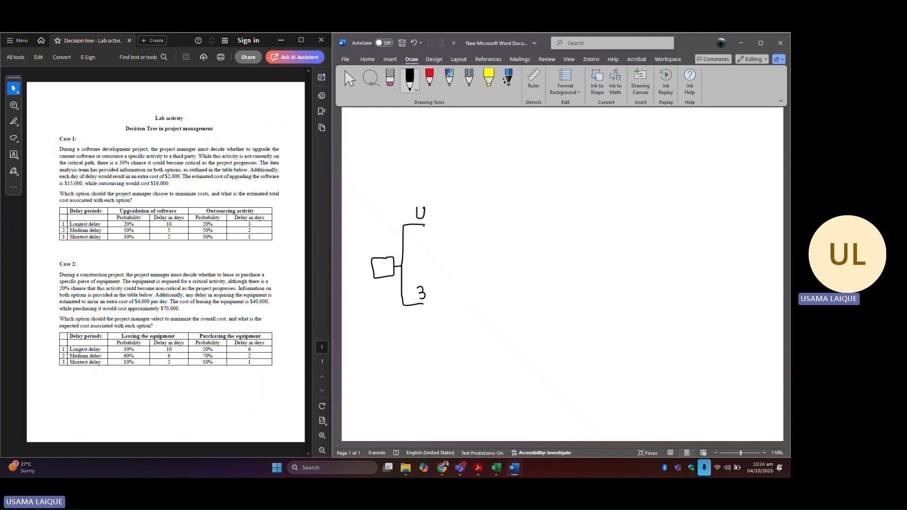
pyautogui.moveTo(428, 293); pyautogui.dragTo(444, 301)
# Step: Sketch a chance fork off the U branch labelled C and N.C, with a three-way split off C
pyautogui.moveTo(425, 225)
pyautogui.mouseDown()
pyautogui.moveTo(444, 224)
pyautogui.moveTo(448, 173)
pyautogui.moveTo(468, 171)
pyautogui.mouseUp()
pyautogui.moveTo(445, 225)
pyautogui.mouseDown()
pyautogui.moveTo(443, 237)
pyautogui.moveTo(464, 243)
pyautogui.mouseUp()
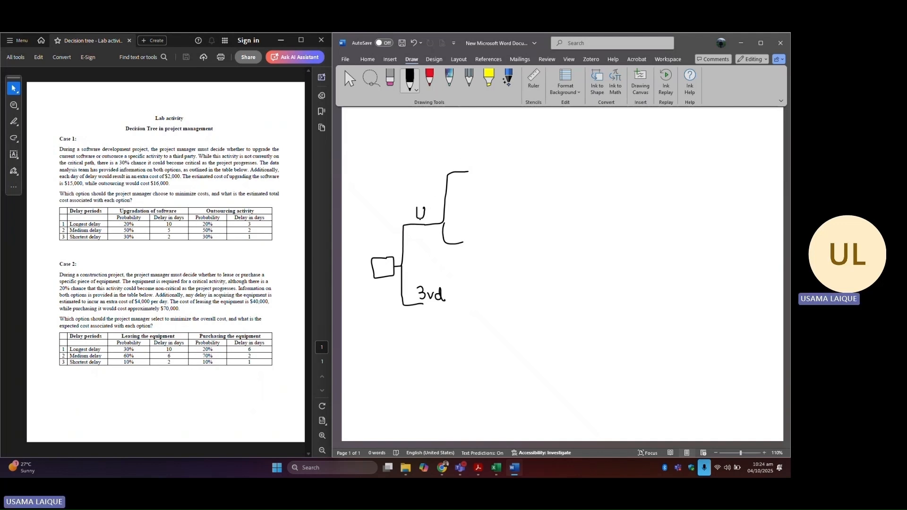
pyautogui.moveTo(459, 157); pyautogui.dragTo(460, 164)
pyautogui.moveTo(456, 235); pyautogui.dragTo(479, 239)
pyautogui.click(467, 234)
pyautogui.moveTo(477, 171)
pyautogui.mouseDown()
pyautogui.moveTo(484, 138)
pyautogui.moveTo(497, 138)
pyautogui.mouseUp()
pyautogui.moveTo(477, 167)
pyautogui.mouseDown()
pyautogui.moveTo(501, 167)
pyautogui.moveTo(481, 199)
pyautogui.moveTo(496, 200)
pyautogui.mouseUp()
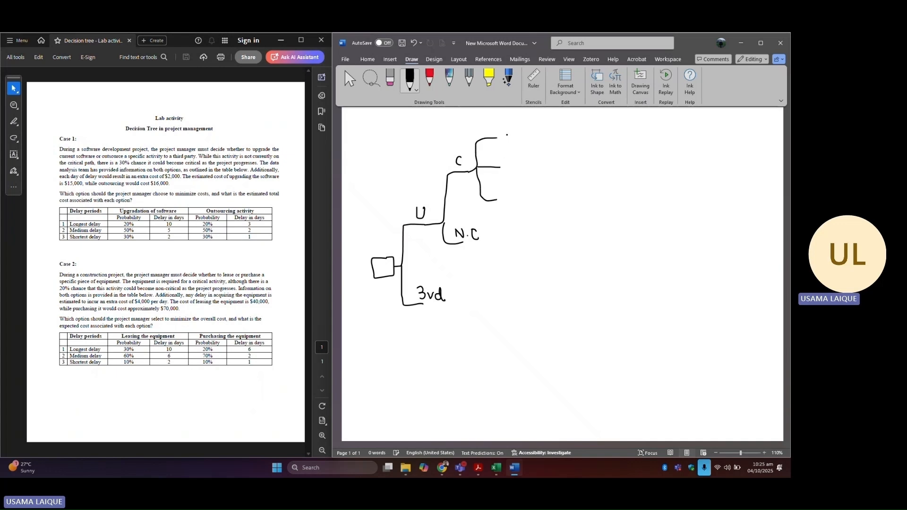
# Step: Label the three C branches under U as L.D, M.D and S.D
pyautogui.moveTo(504, 133)
pyautogui.mouseDown()
pyautogui.moveTo(511, 142)
pyautogui.moveTo(524, 134)
pyautogui.moveTo(514, 165)
pyautogui.moveTo(526, 168)
pyautogui.moveTo(509, 202)
pyautogui.moveTo(524, 202)
pyautogui.mouseUp()
pyautogui.click(508, 167)
pyautogui.click(520, 165)
pyautogui.click(518, 198)
# Step: Sketch a fork off the 3vd branch labelled C, with a three-way split off C
pyautogui.moveTo(422, 304)
pyautogui.mouseDown()
pyautogui.moveTo(445, 304)
pyautogui.moveTo(462, 286)
pyautogui.moveTo(483, 283)
pyautogui.moveTo(457, 317)
pyautogui.moveTo(478, 342)
pyautogui.mouseUp()
pyautogui.moveTo(477, 273); pyautogui.dragTo(522, 254)
pyautogui.moveTo(495, 283)
pyautogui.mouseDown()
pyautogui.moveTo(514, 283)
pyautogui.moveTo(506, 314)
pyautogui.moveTo(520, 314)
pyautogui.mouseUp()
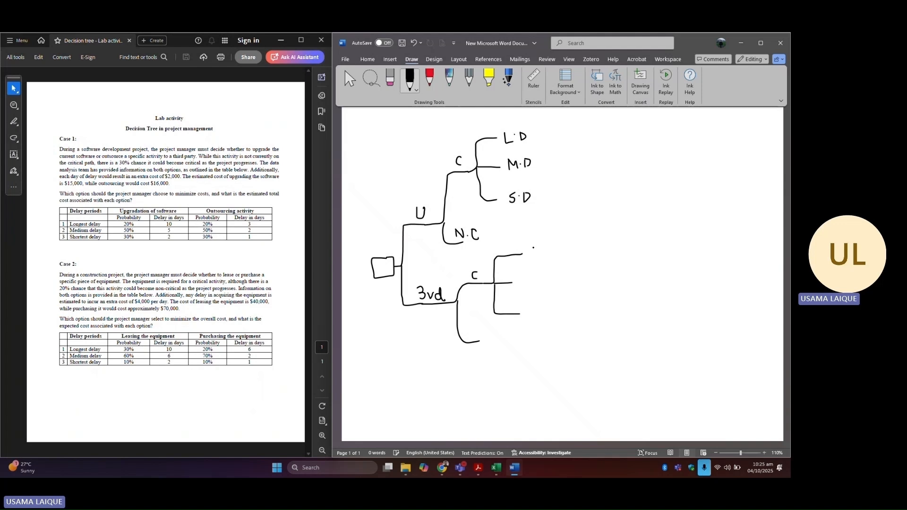
# Step: Label the split branches under 3vd as L.D, M.D and S.D, and the lower branch N.C
pyautogui.moveTo(530, 250)
pyautogui.mouseDown()
pyautogui.moveTo(543, 261)
pyautogui.moveTo(539, 286)
pyautogui.moveTo(547, 288)
pyautogui.moveTo(531, 322)
pyautogui.moveTo(547, 321)
pyautogui.mouseUp()
pyautogui.click(530, 285)
pyautogui.click(542, 283)
pyautogui.click(542, 316)
pyautogui.moveTo(468, 337)
pyautogui.mouseDown()
pyautogui.moveTo(480, 328)
pyautogui.moveTo(498, 338)
pyautogui.mouseUp()
pyautogui.click(483, 332)
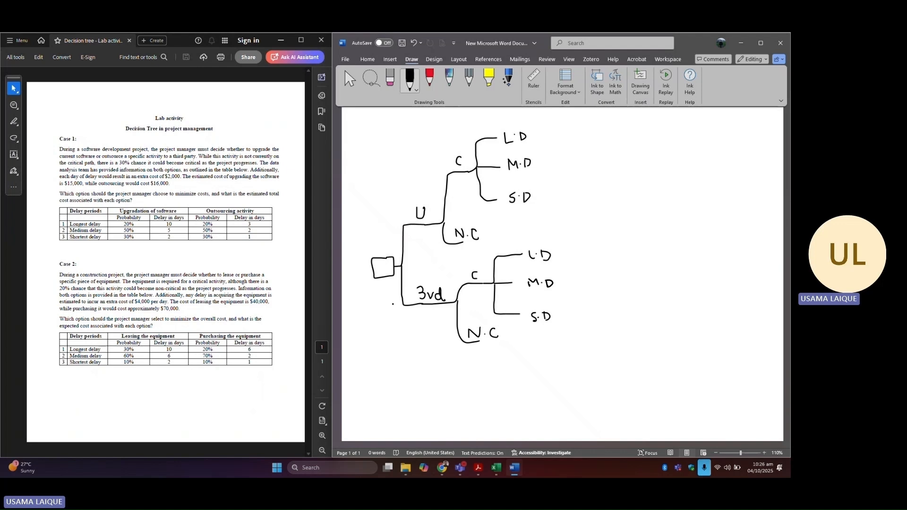
# Step: Switch to Excel, open the Tree Plan tab, and return to the Word sketch
pyautogui.click(741, 43)
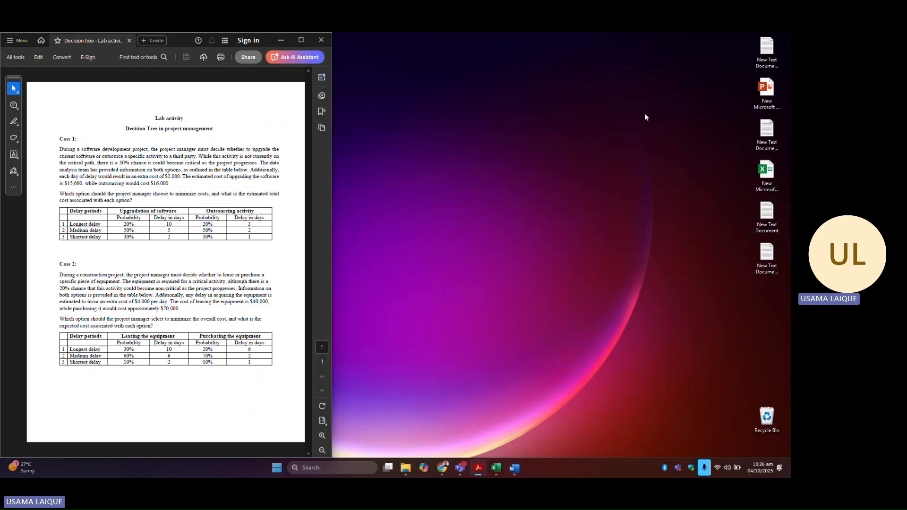
pyautogui.click(496, 468)
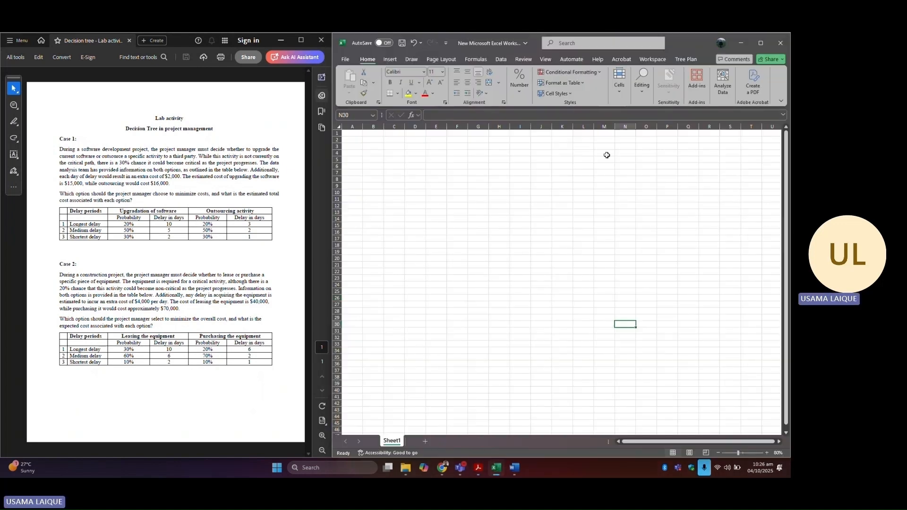
pyautogui.click(690, 65)
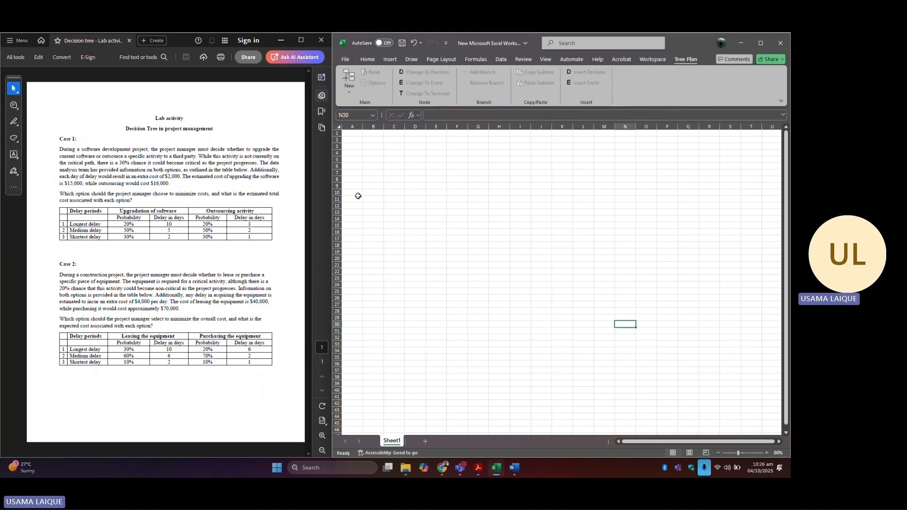
pyautogui.click(515, 467)
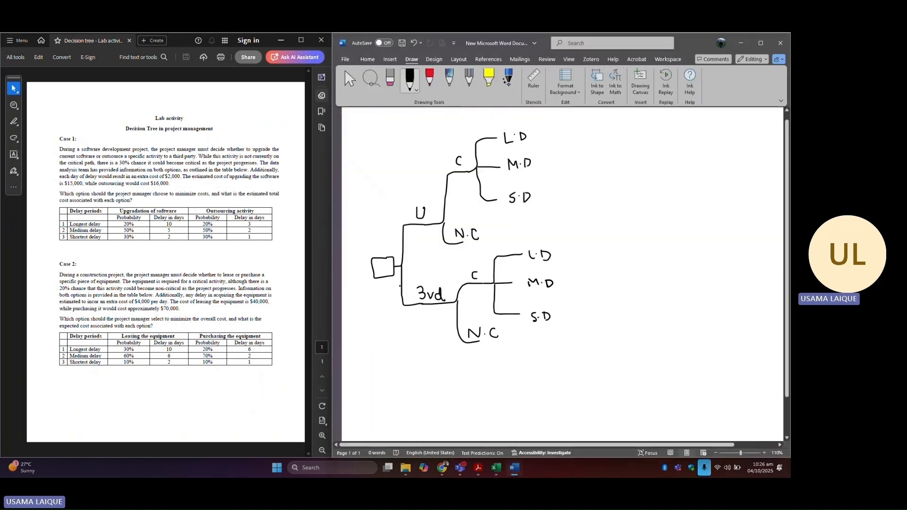
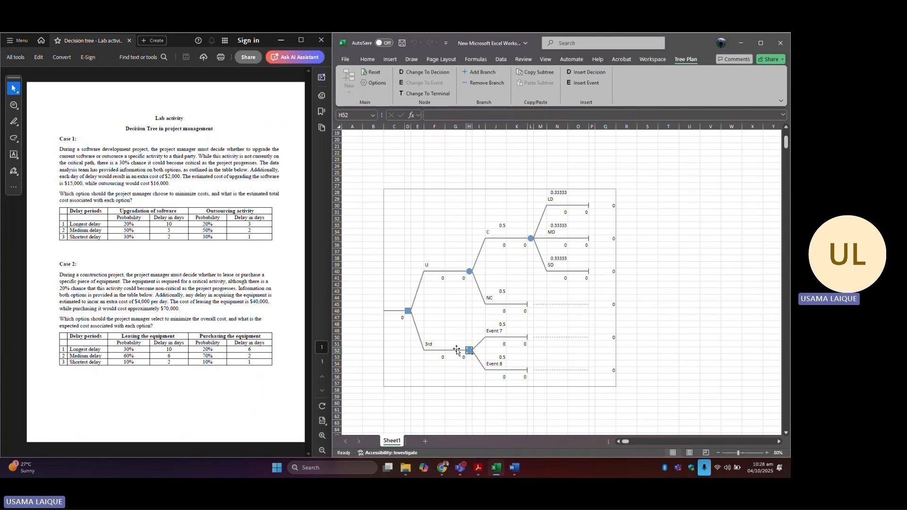
# Step: Relabel the two event branches under 3rd as C and NC
pyautogui.click(498, 333)
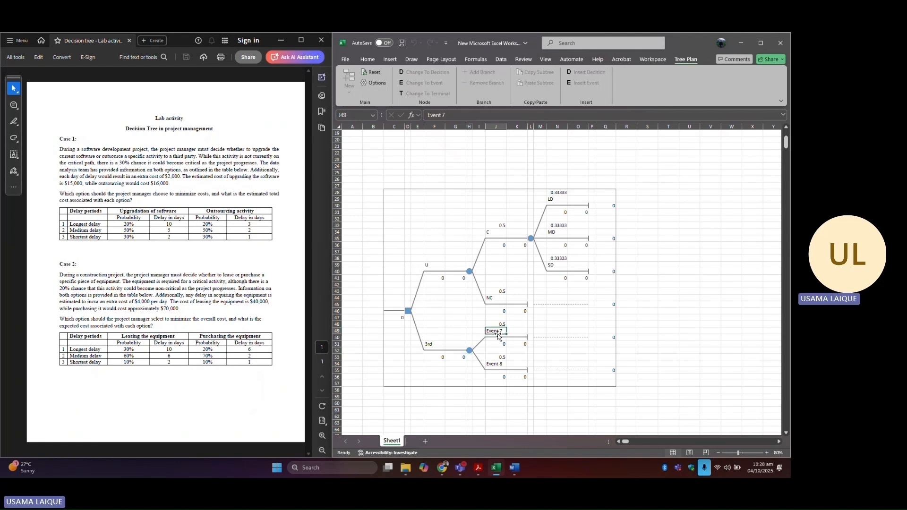
pyautogui.write('C')
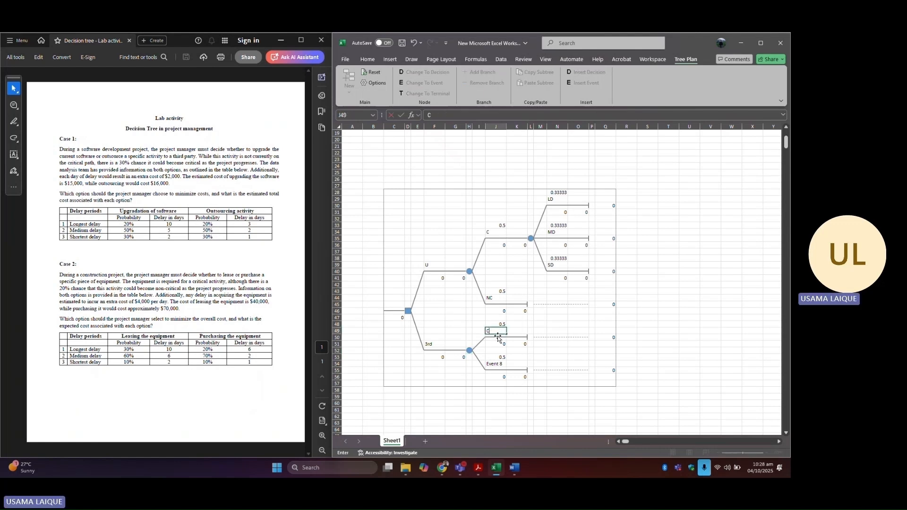
pyautogui.click(497, 364)
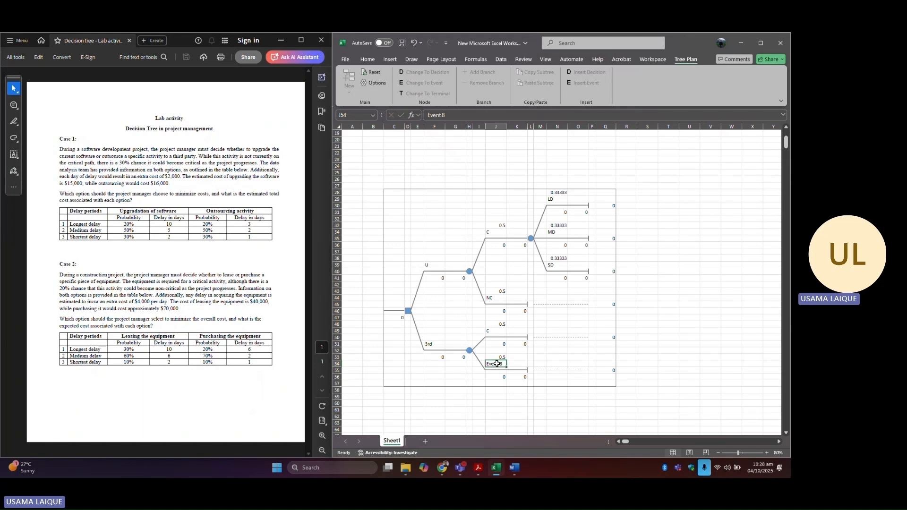
pyautogui.write('NV')
# Step: Change the end node of the C branch under 3rd into an event node with 3 branches
pyautogui.click(530, 338)
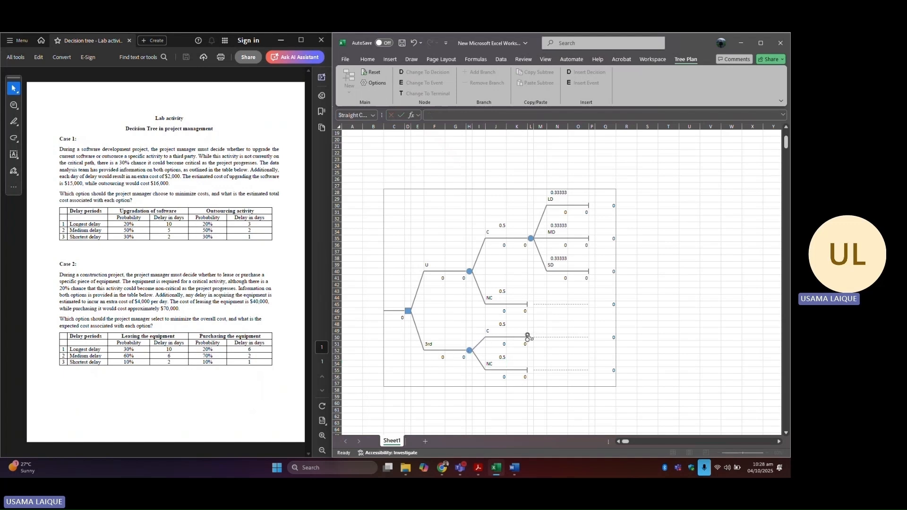
pyautogui.click(531, 338)
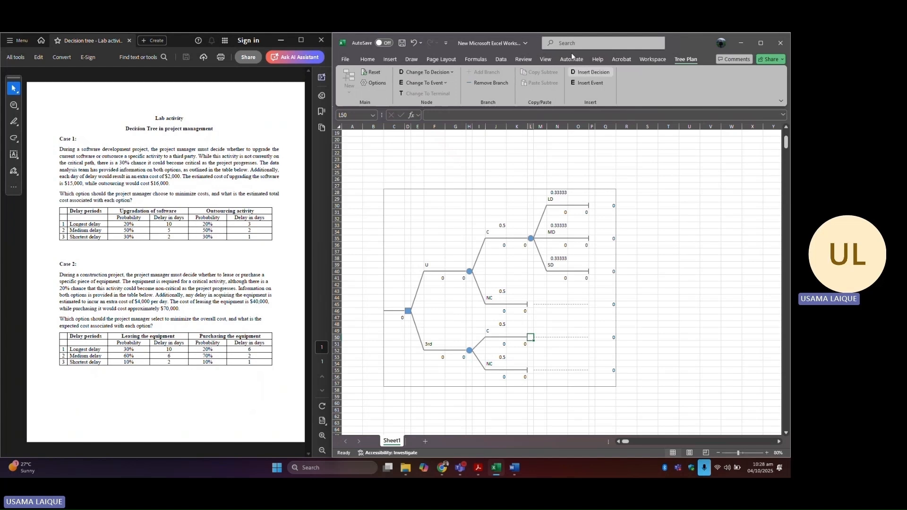
pyautogui.click(426, 83)
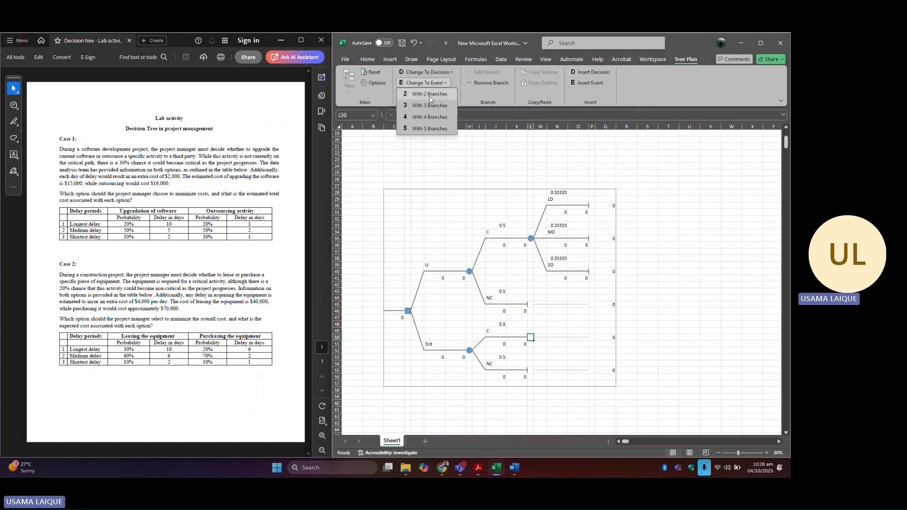
pyautogui.click(431, 104)
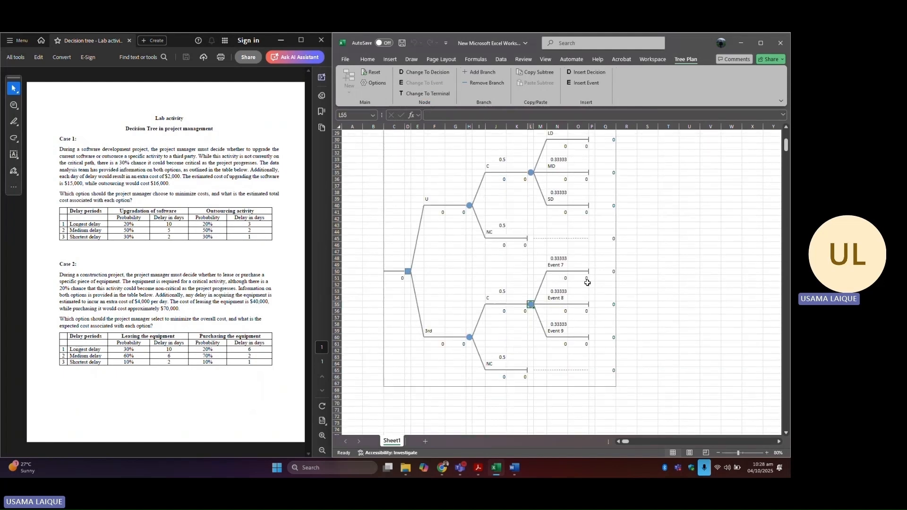
# Step: Label the three new branches under 3rd's C node as LD, MD and SD
pyautogui.click(563, 265)
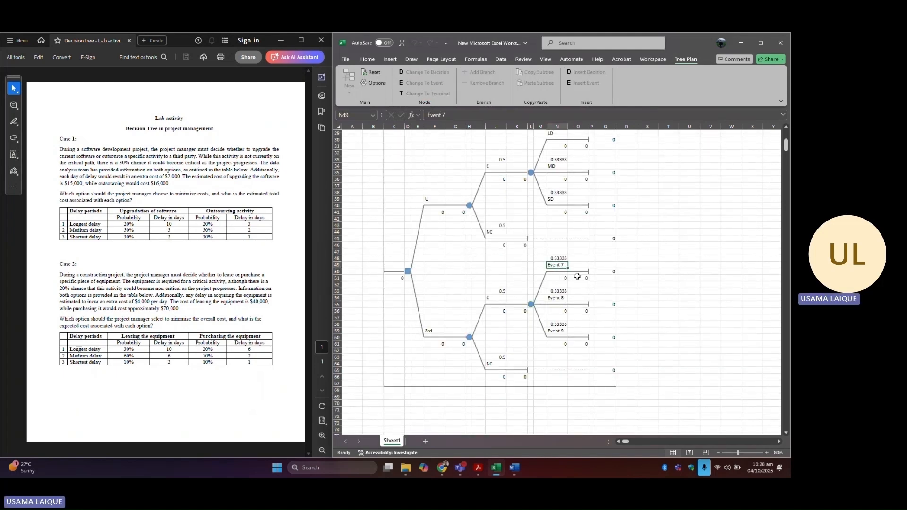
pyautogui.write('LD')
pyautogui.click(558, 298)
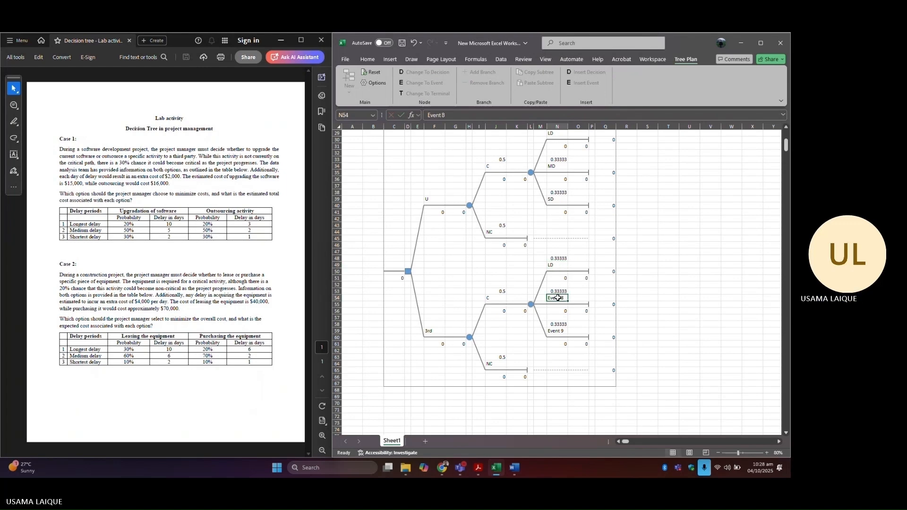
pyautogui.write('MD')
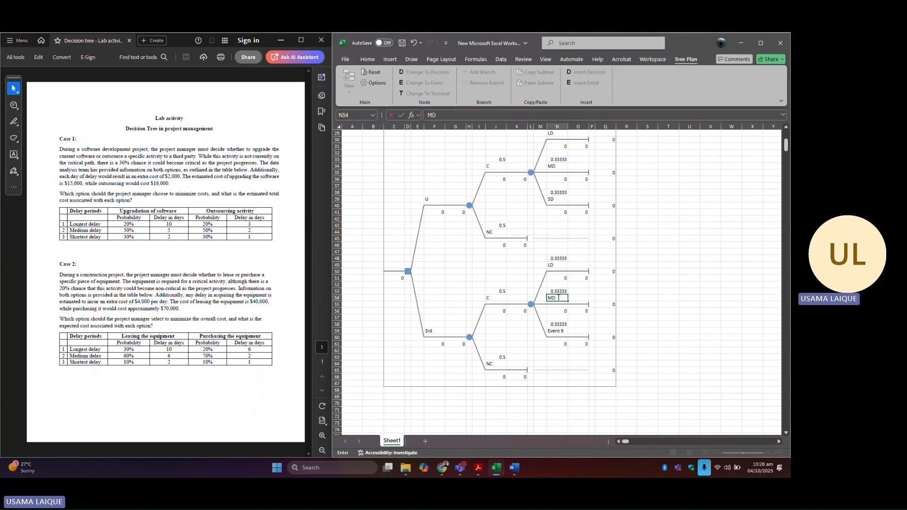
pyautogui.click(559, 331)
pyautogui.write('SD')
# Step: Type a side column of labels U, LD, MD and SD to the right of the tree
pyautogui.click(669, 278)
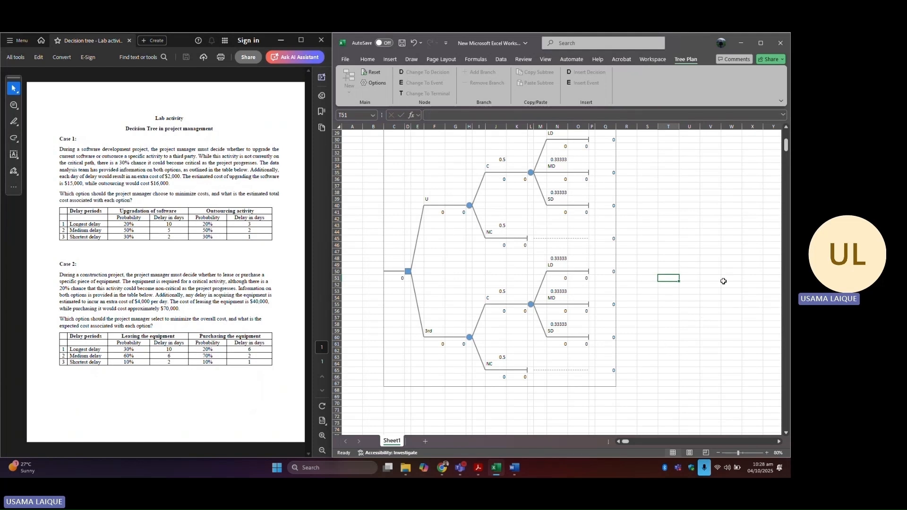
pyautogui.scroll(1, 724, 281)
pyautogui.click(779, 442)
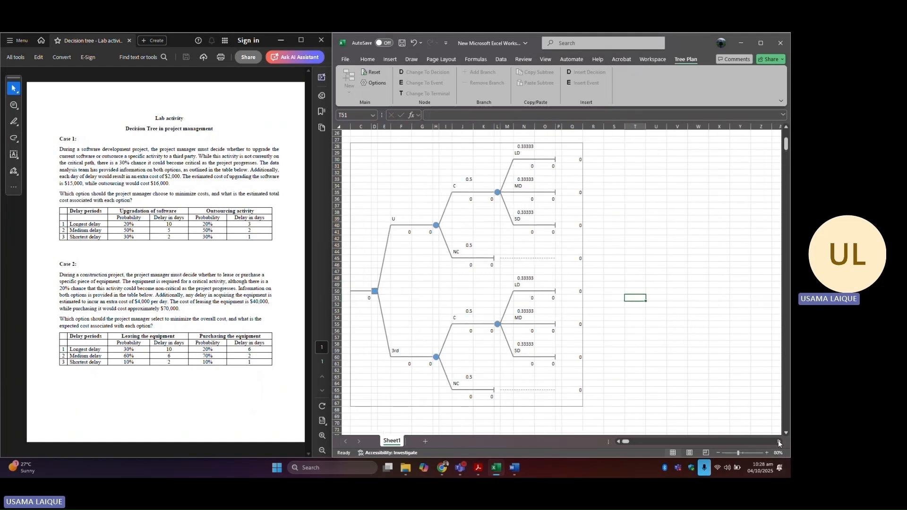
pyautogui.click(779, 442)
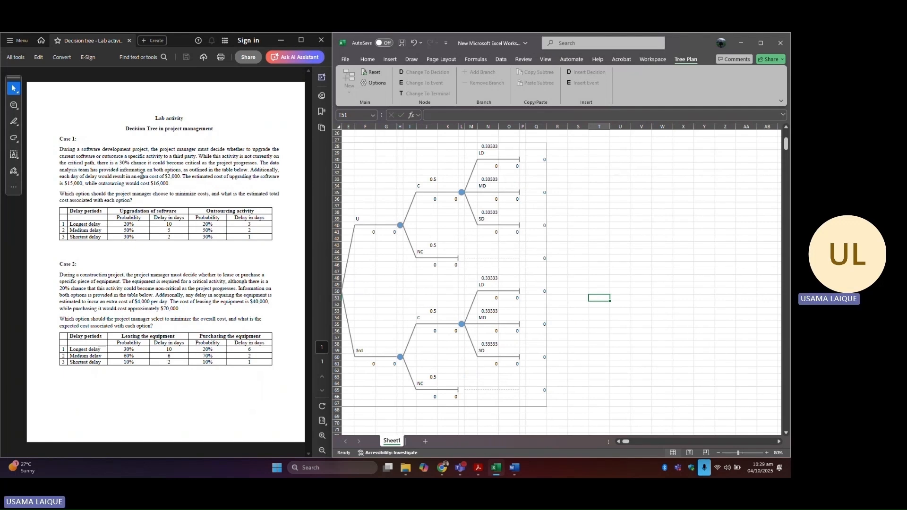
pyautogui.doubleClick(621, 180)
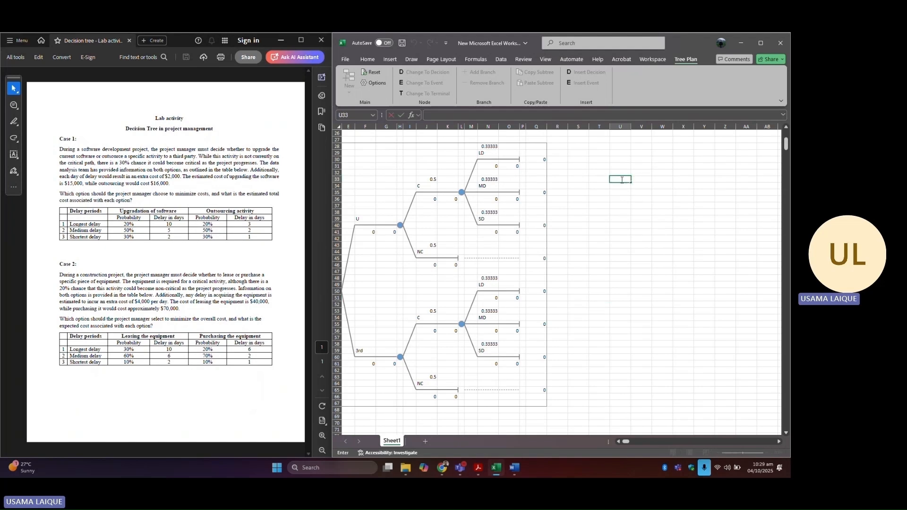
pyautogui.write('U')
pyautogui.click(624, 185)
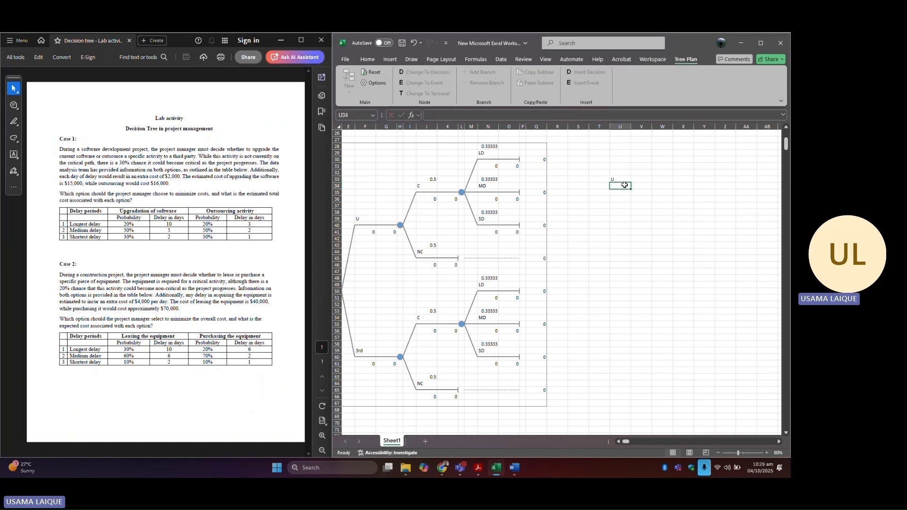
pyautogui.write('LD')
pyautogui.click(621, 192)
pyautogui.write('S')
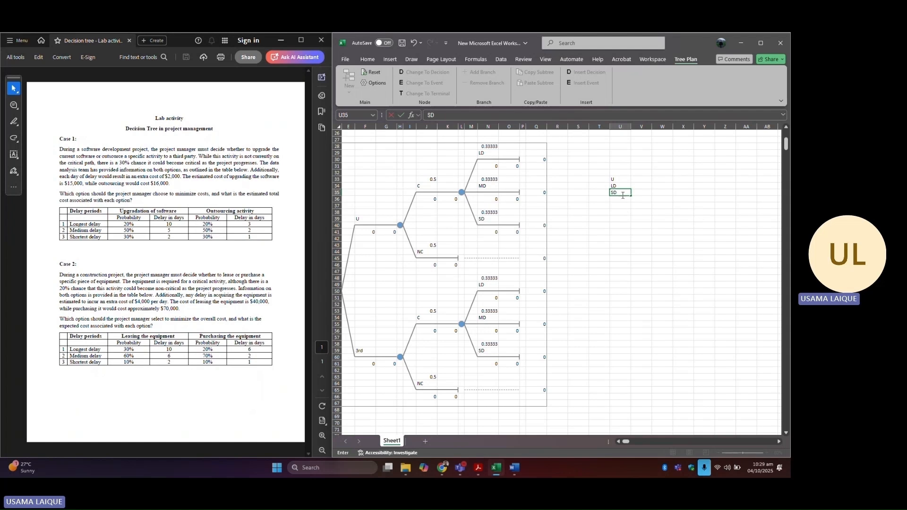
pyautogui.write('D')
pyautogui.press('BackSpace')
pyautogui.press('BackSpace')
pyautogui.write('MD')
pyautogui.click(623, 200)
pyautogui.doubleClick(623, 200)
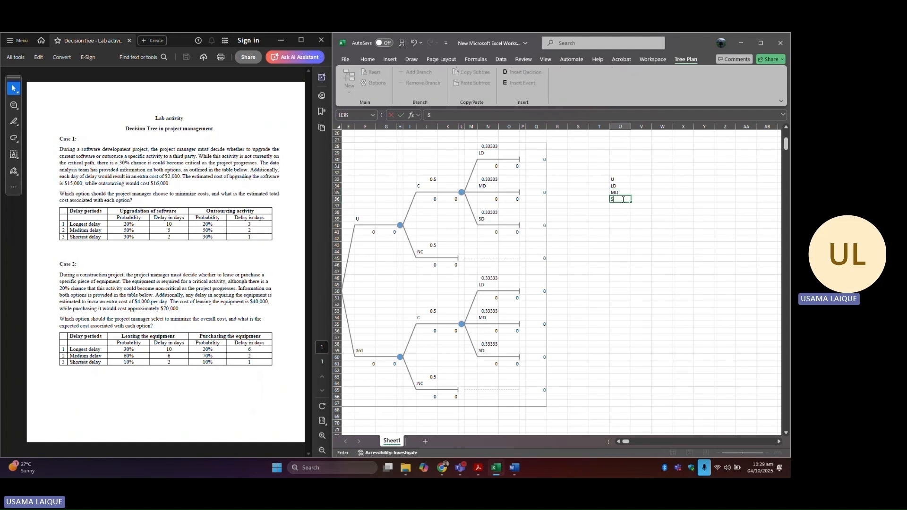
pyautogui.write('SD')
# Step: Enter 2000 as the daily cost beside U and highlight the U label cell yellow
pyautogui.click(641, 218)
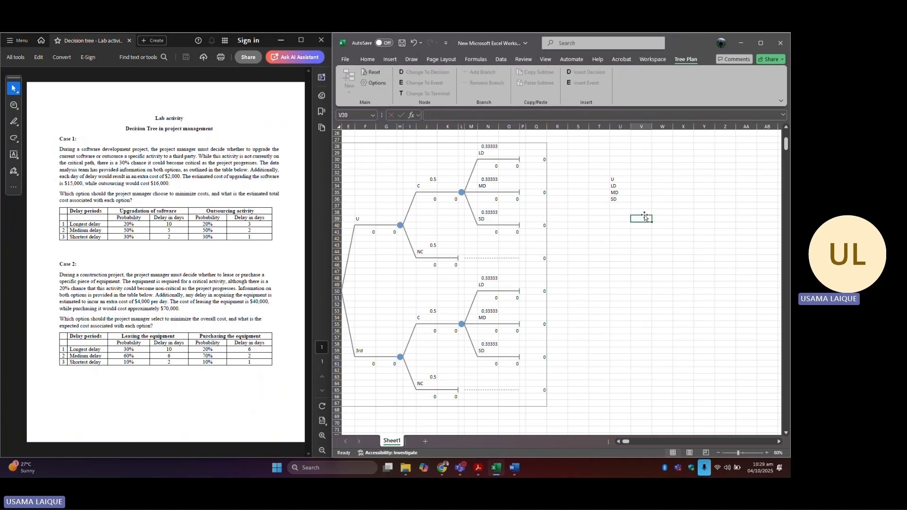
pyautogui.click(640, 179)
pyautogui.write('2')
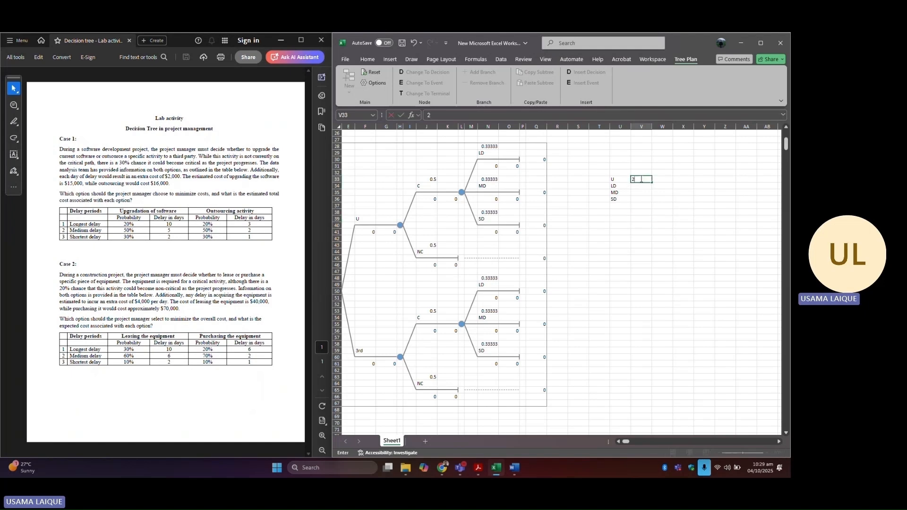
pyautogui.write('000')
pyautogui.click(648, 198)
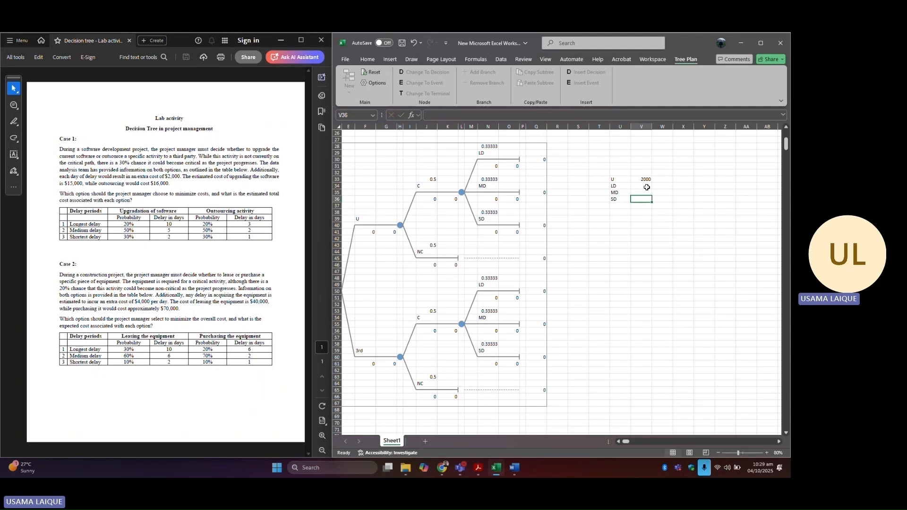
pyautogui.click(620, 179)
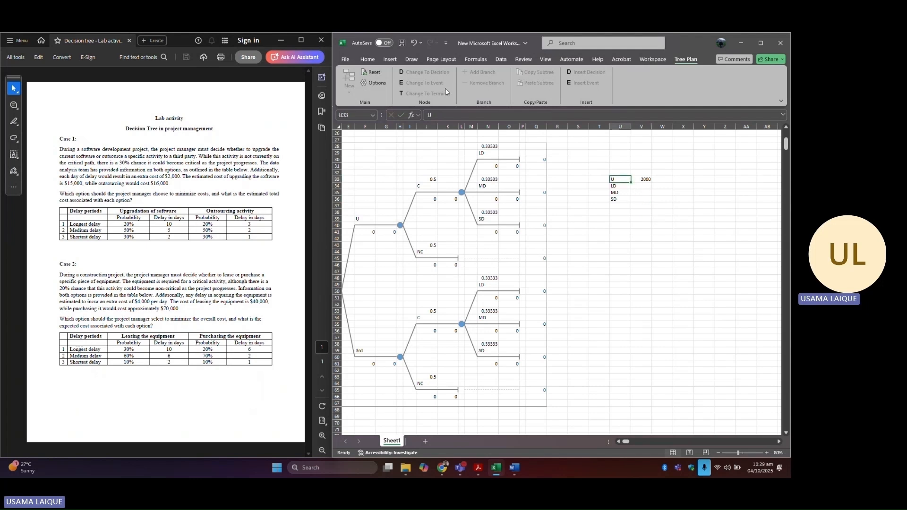
pyautogui.click(368, 59)
pyautogui.click(408, 93)
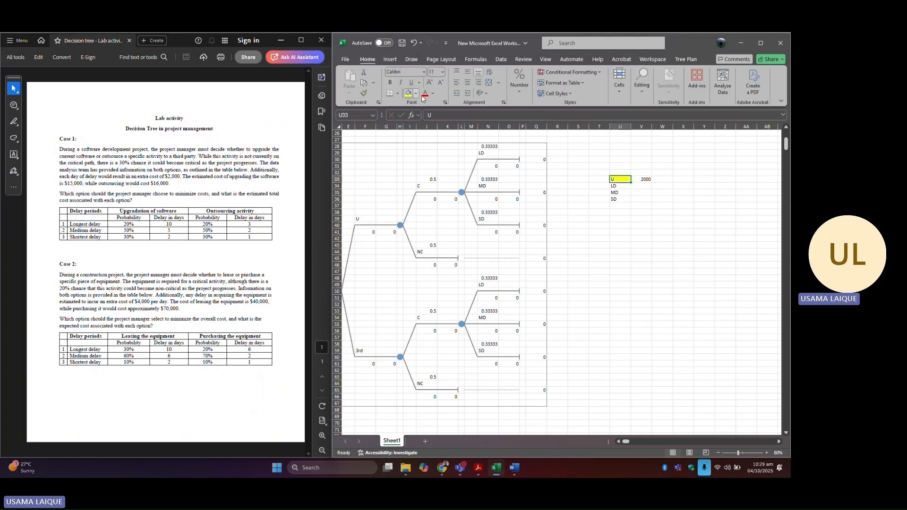
# Step: Enter delay days 10, 5 and 2 beside LD, MD and SD
pyautogui.click(641, 186)
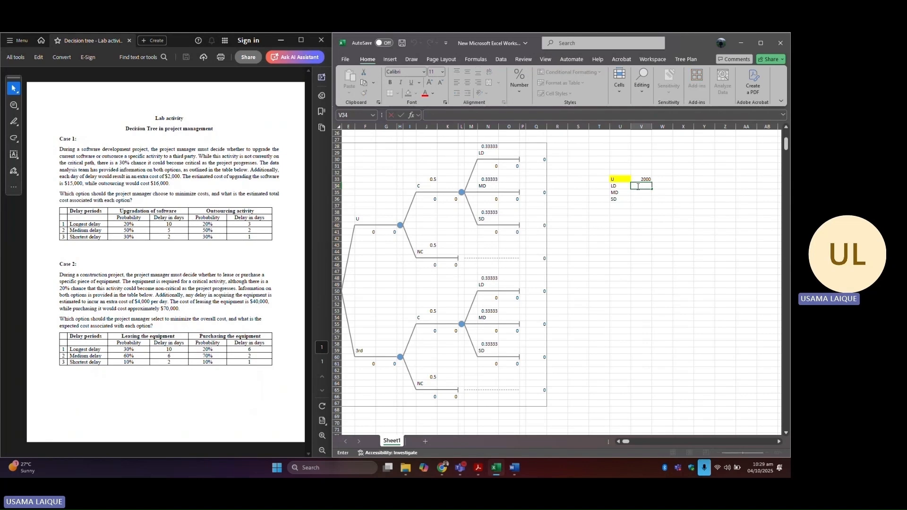
pyautogui.write('10')
pyautogui.press('Return')
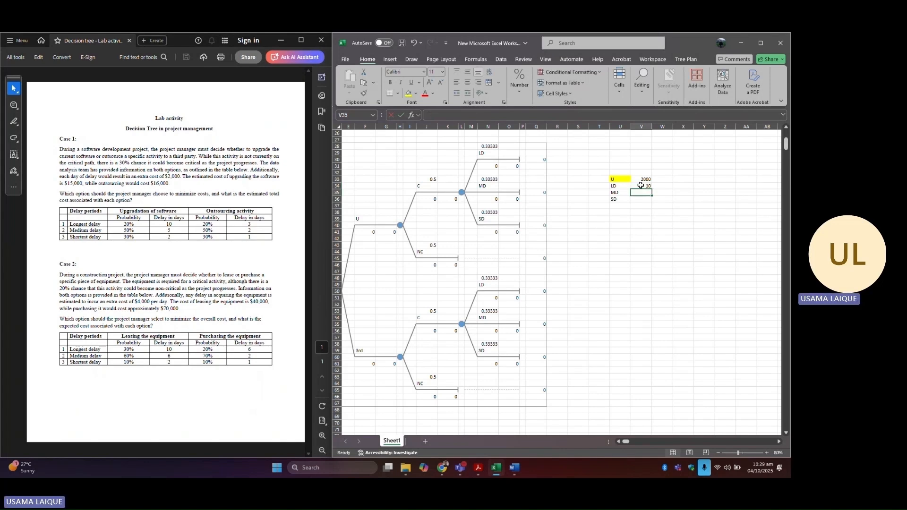
pyautogui.write('5')
pyautogui.press('Return')
pyautogui.write('2')
pyautogui.press('Return')
# Step: Compute the LD delay cost with the formula =V34*$V$33, locking the 2000 cost cell
pyautogui.click(665, 186)
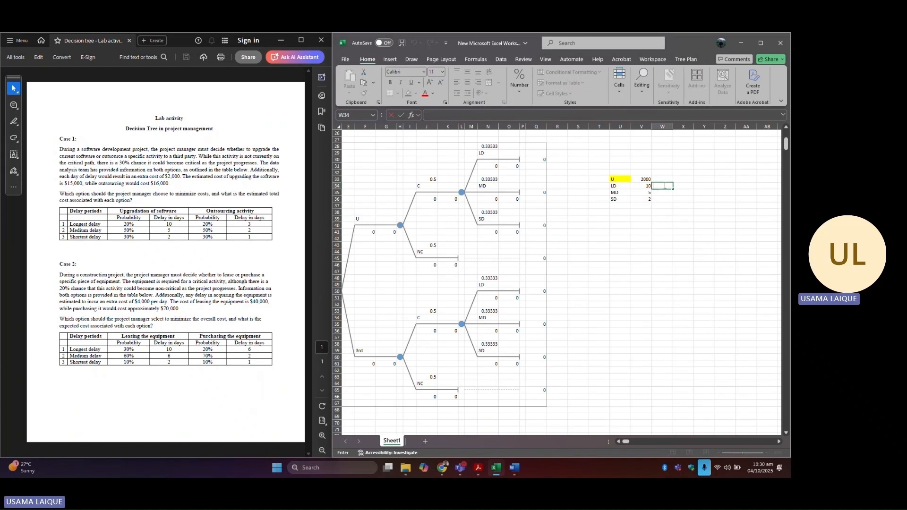
pyautogui.write('=')
pyautogui.click(643, 186)
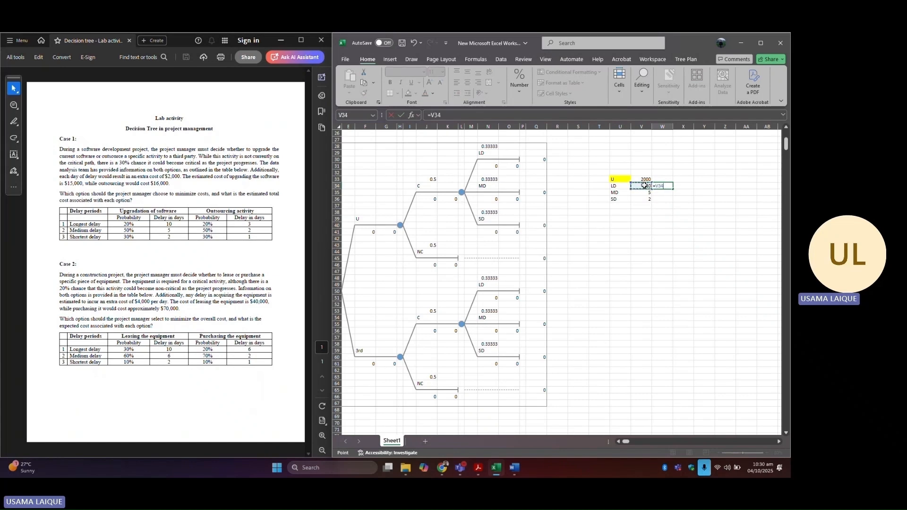
pyautogui.write('*')
pyautogui.click(644, 178)
pyautogui.press('XF86Calculator')
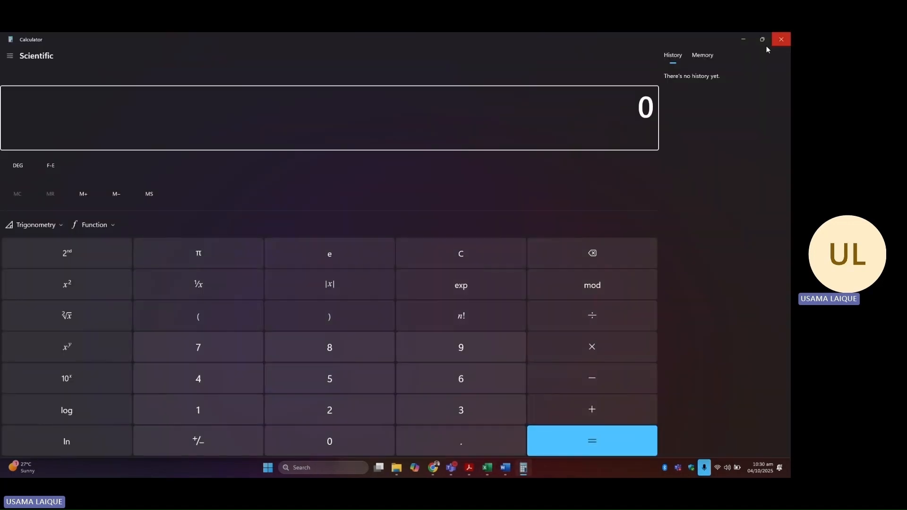
pyautogui.click(744, 40)
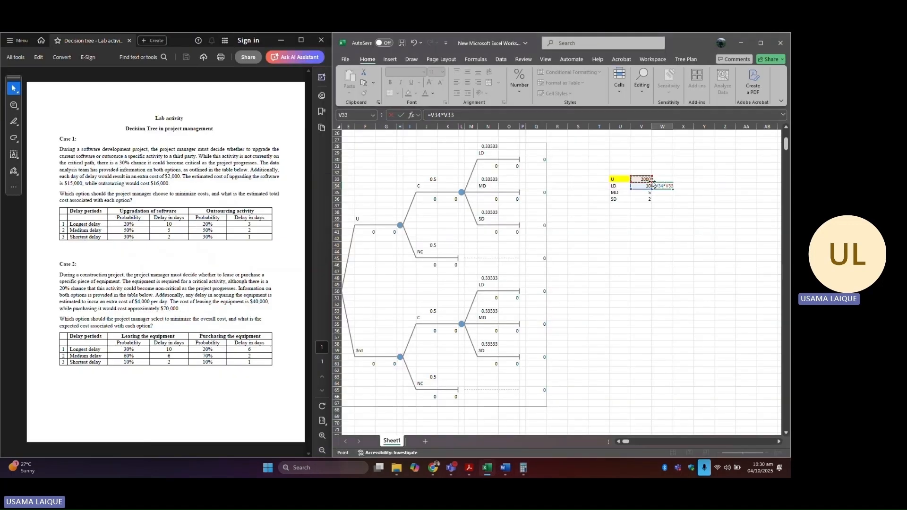
pyautogui.press('F4')
pyautogui.press('Return')
# Step: Fill the delay-cost formula down to the MD and SD rows
pyautogui.click(671, 186)
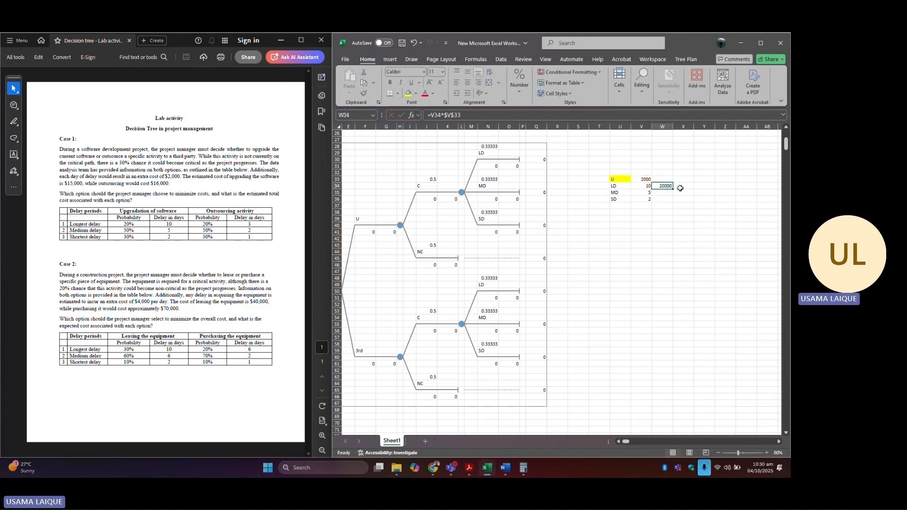
pyautogui.moveTo(671, 189); pyautogui.dragTo(672, 202)
pyautogui.click(704, 198)
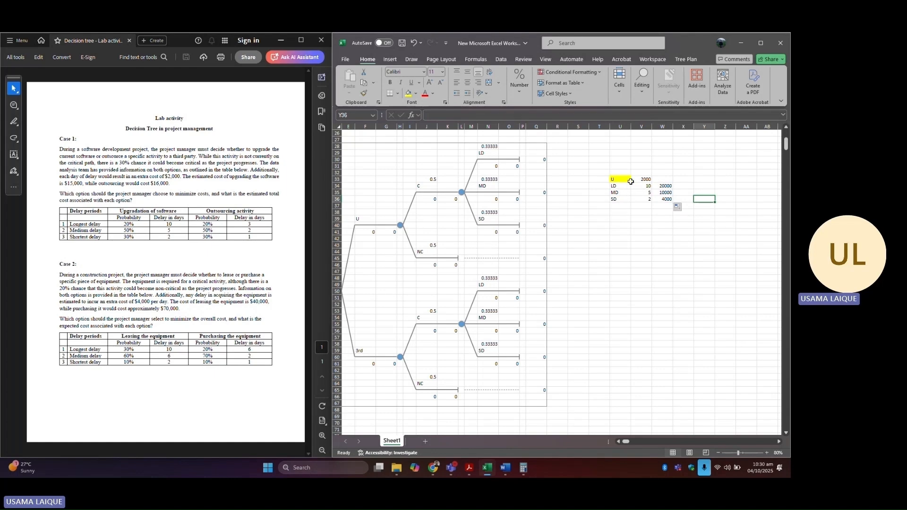
# Step: Copy the U cost table and paste a duplicate a few rows below
pyautogui.moveTo(630, 182); pyautogui.dragTo(660, 200)
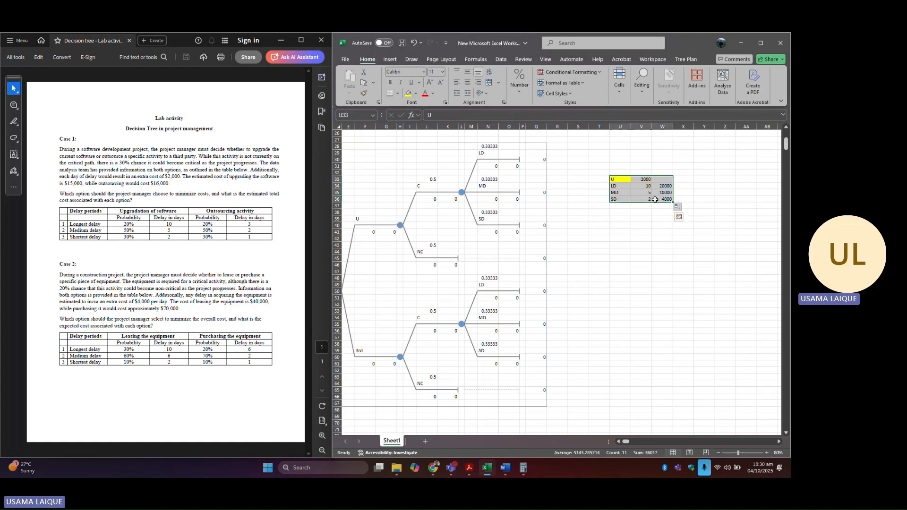
pyautogui.hotkey('ctrl', 'c')
pyautogui.click(626, 220)
pyautogui.hotkey('ctrl', 'v')
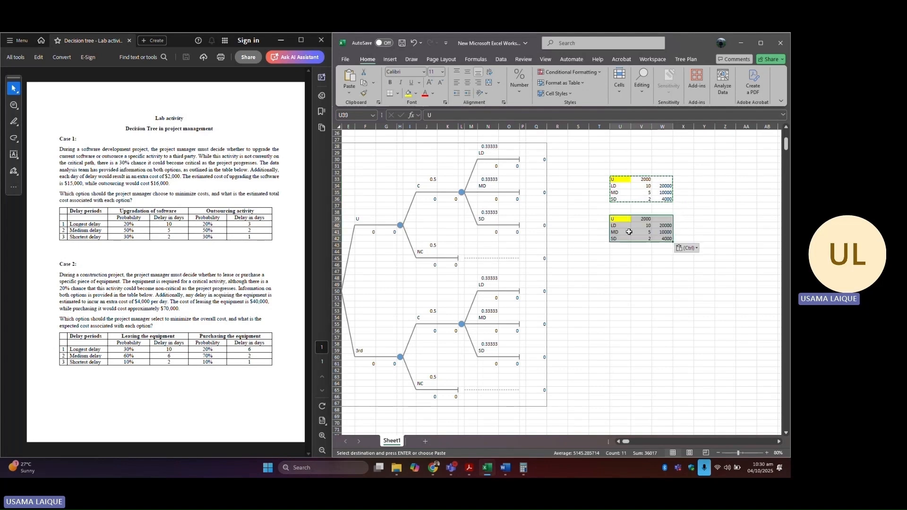
# Step: Rename the duplicated table's U label to 3rd
pyautogui.doubleClick(621, 220)
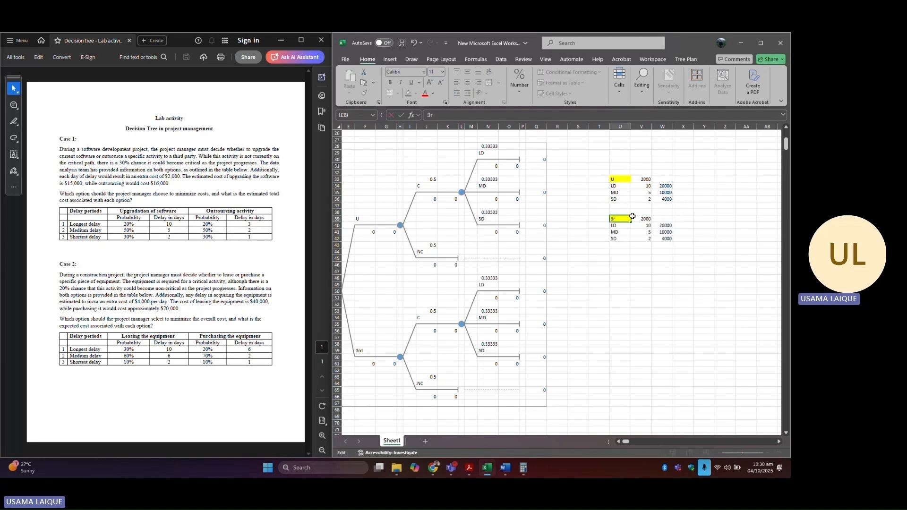
pyautogui.write('3rd')
pyautogui.click(680, 263)
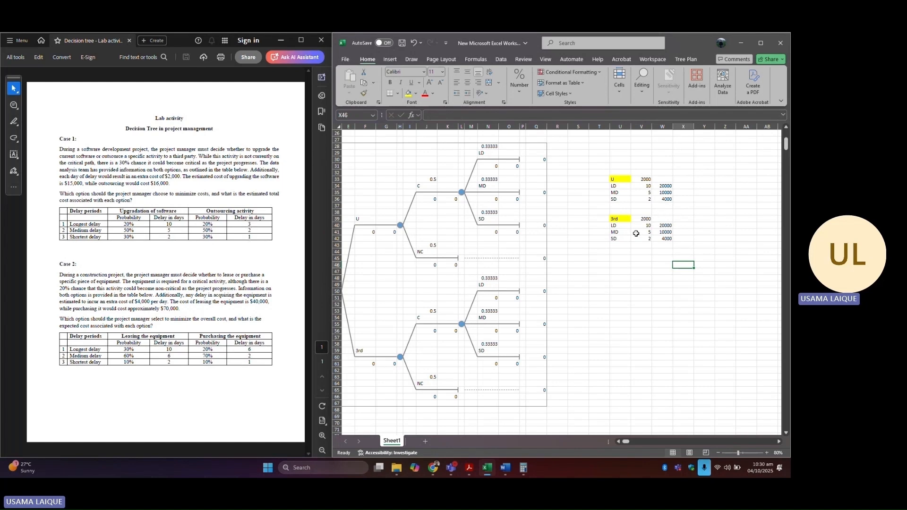
# Step: Replace the delay days in the 3rd table with 3, 2 and 1 for LD, MD and SD
pyautogui.moveTo(642, 226); pyautogui.dragTo(644, 236)
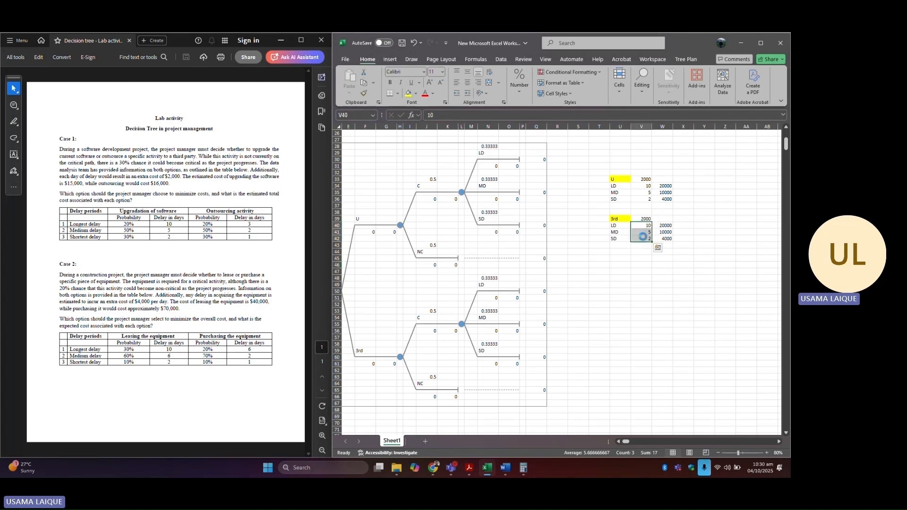
pyautogui.press('Delete')
pyautogui.doubleClick(647, 226)
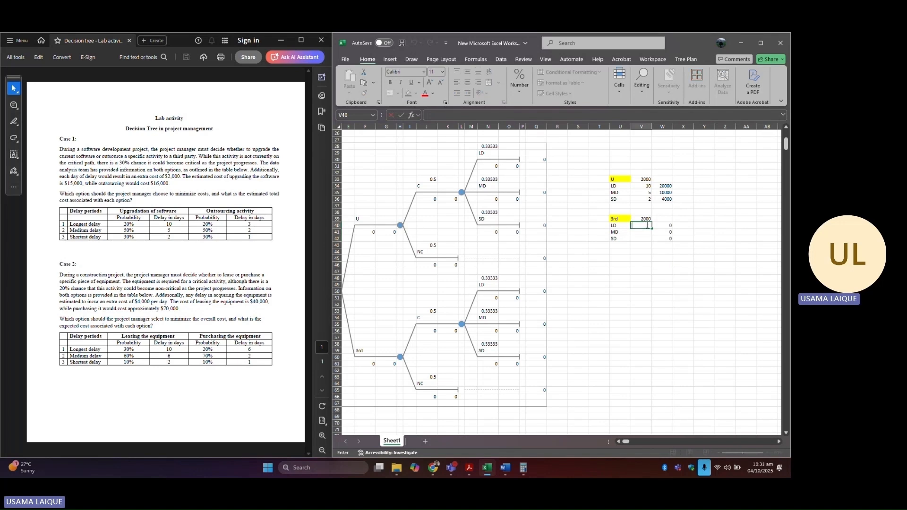
pyautogui.write('3')
pyautogui.press('Return')
pyautogui.write('2')
pyautogui.press('Return')
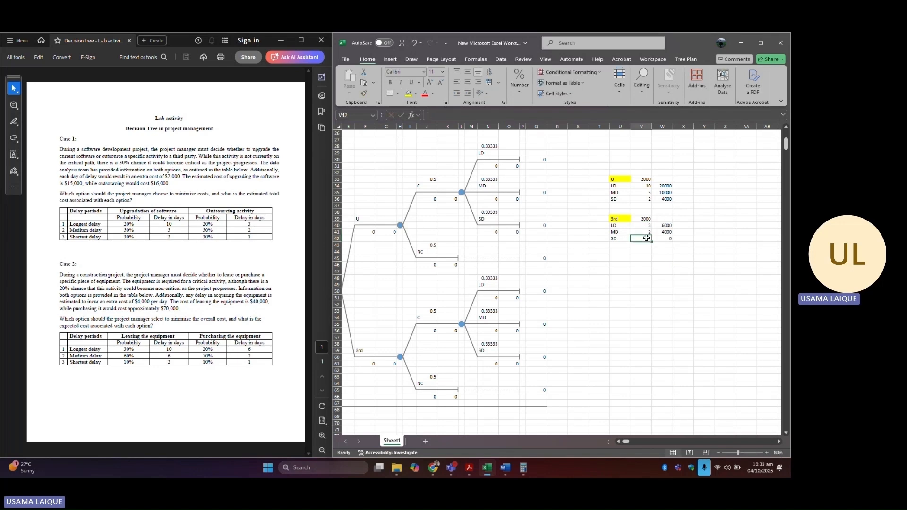
pyautogui.write('1')
pyautogui.click(676, 271)
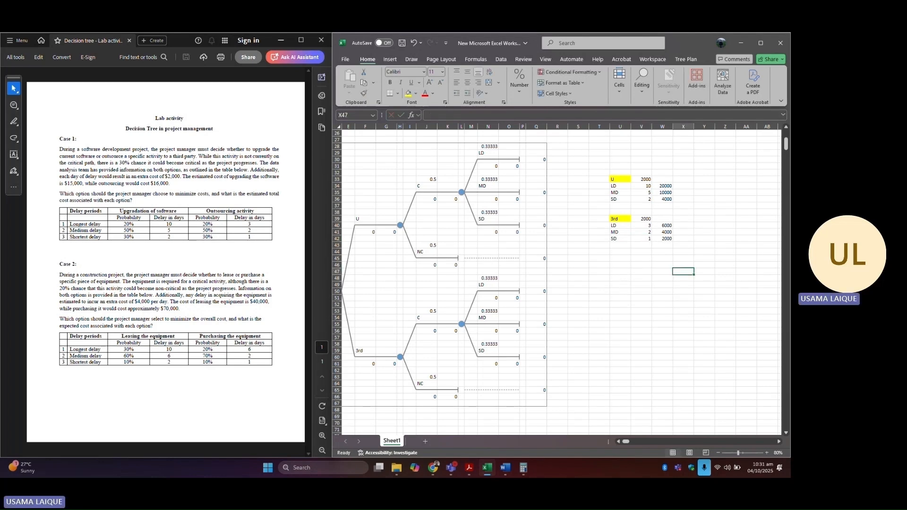
# Step: Set the U branch cost to 15000 and the 3rd branch cost to 16000 in the decision tree
pyautogui.click(618, 441)
pyautogui.click(617, 441)
pyautogui.click(617, 441)
pyautogui.click(617, 441)
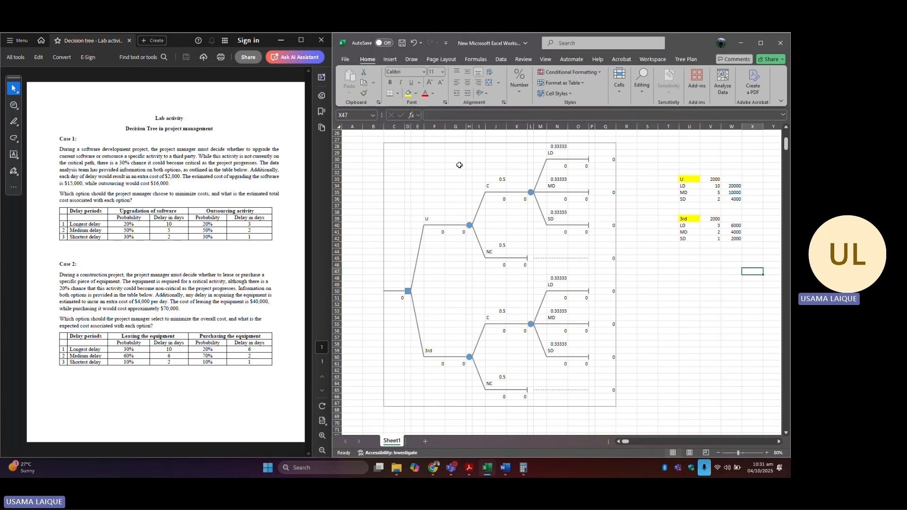
pyautogui.click(433, 231)
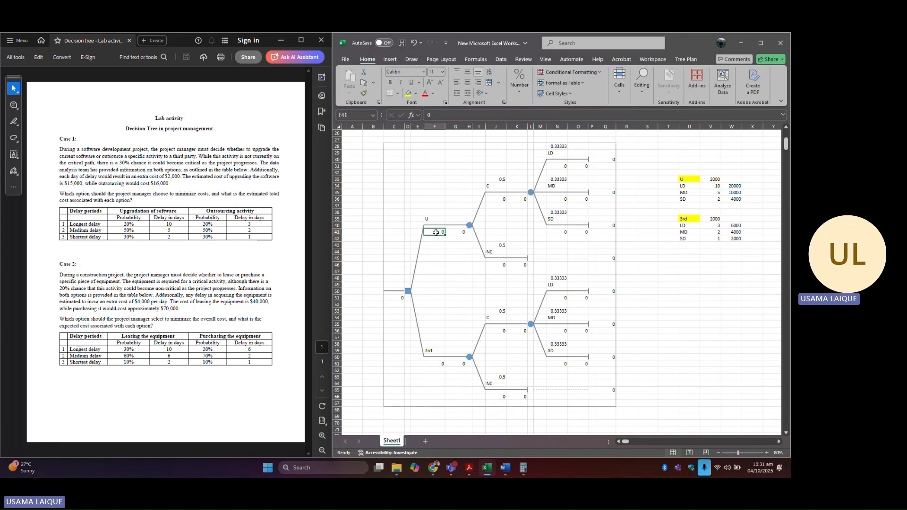
pyautogui.doubleClick(443, 232)
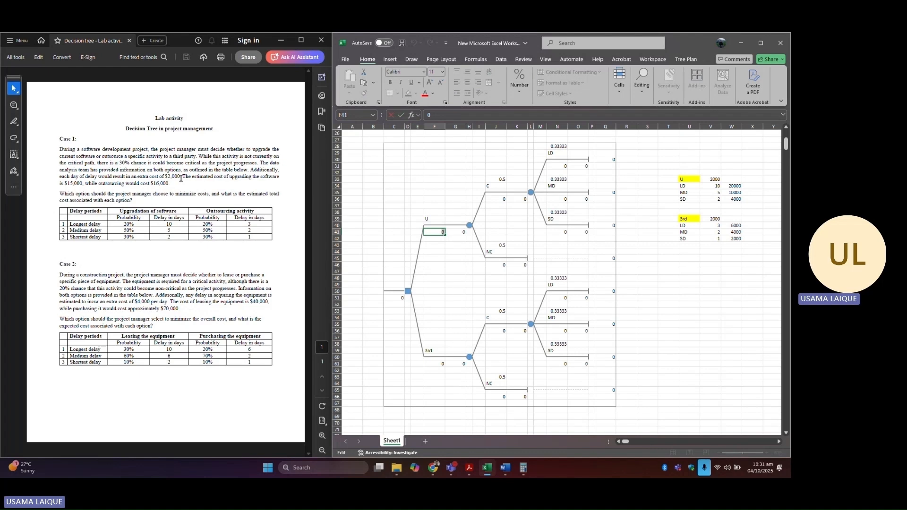
pyautogui.press('BackSpace')
pyautogui.write('15000')
pyautogui.click(435, 364)
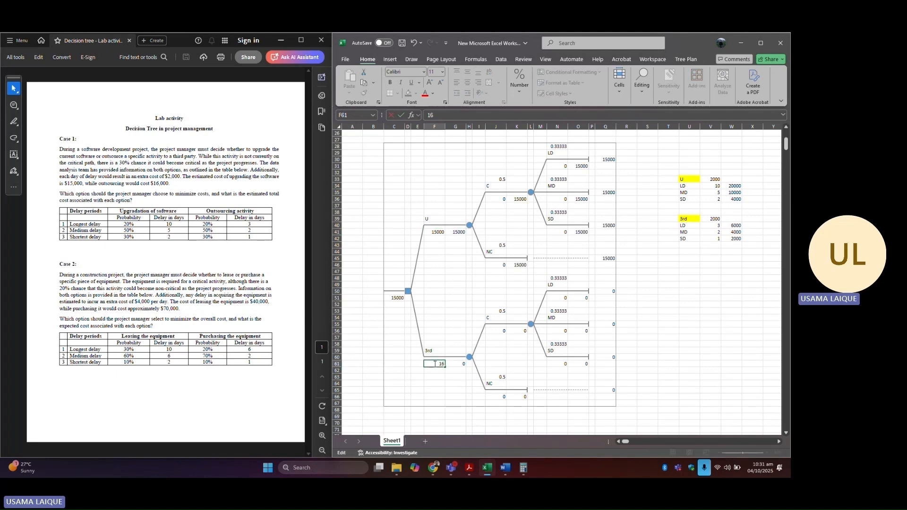
pyautogui.write('16000')
pyautogui.click(681, 339)
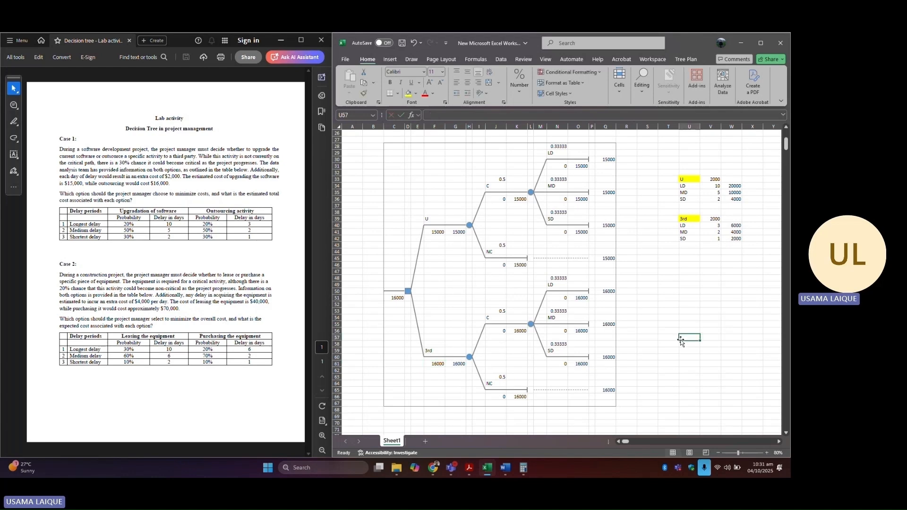
# Step: Set the C and NC probabilities to 0.3 and 0.7 on both the U and 3rd branches
pyautogui.click(496, 179)
pyautogui.doubleClick(496, 179)
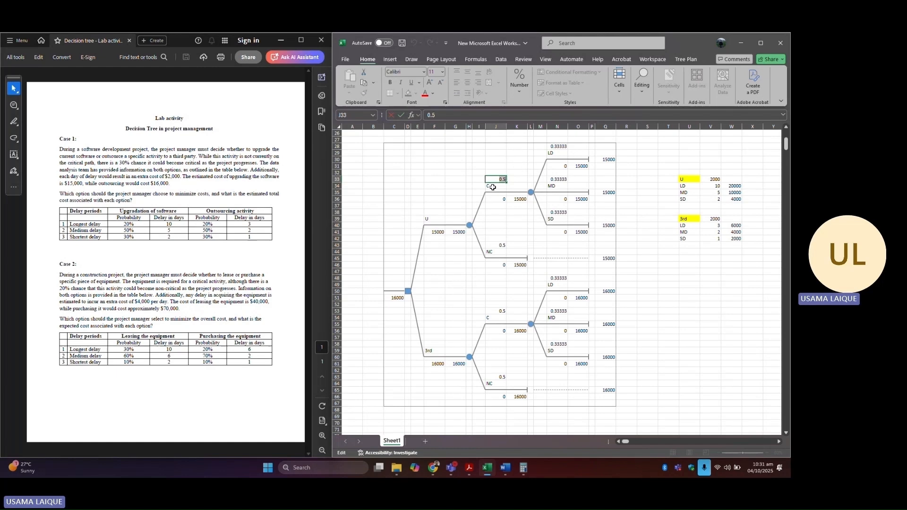
pyautogui.write('0')
pyautogui.click(495, 245)
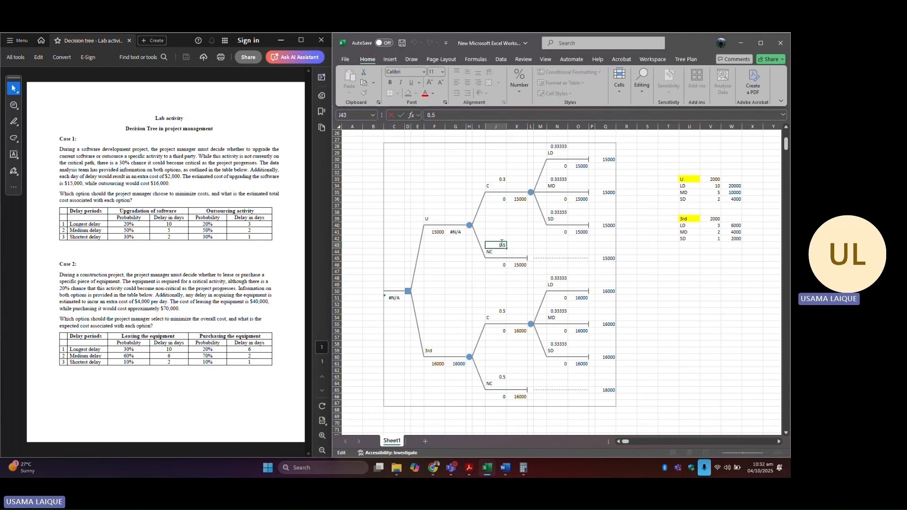
pyautogui.moveTo(499, 245); pyautogui.dragTo(507, 245)
pyautogui.write('0')
pyautogui.click(669, 278)
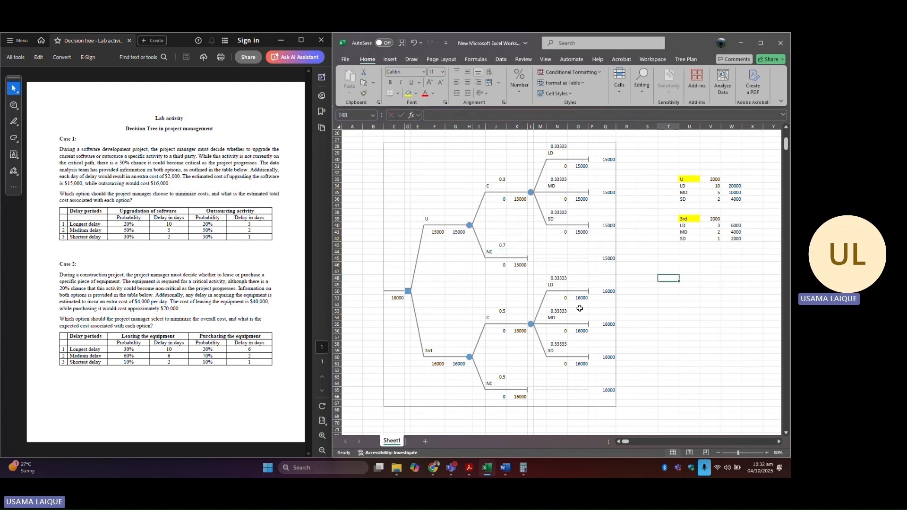
pyautogui.doubleClick(501, 312)
pyautogui.moveTo(504, 311); pyautogui.dragTo(508, 312)
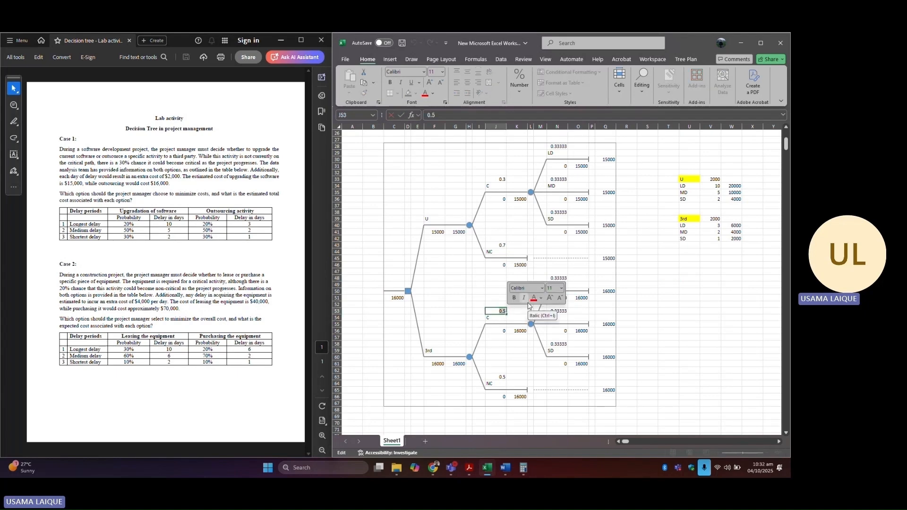
pyautogui.press('BackSpace')
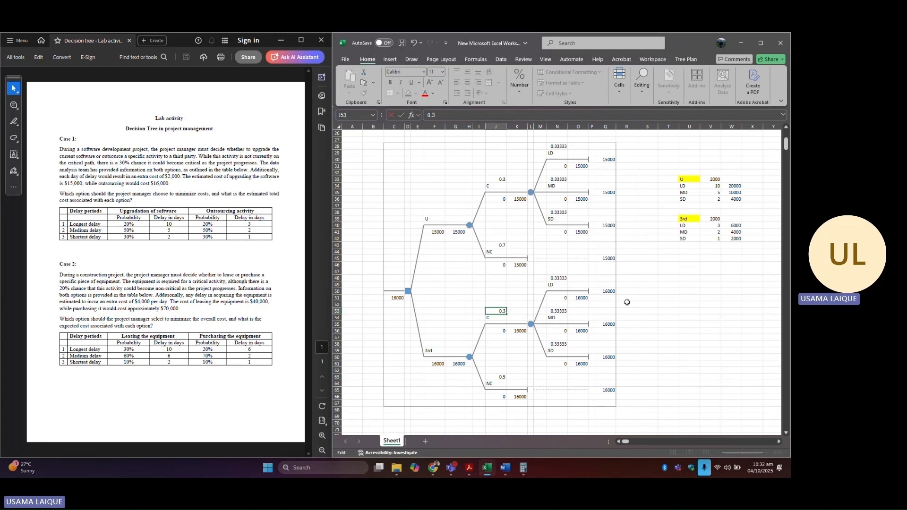
pyautogui.click(690, 305)
pyautogui.doubleClick(501, 377)
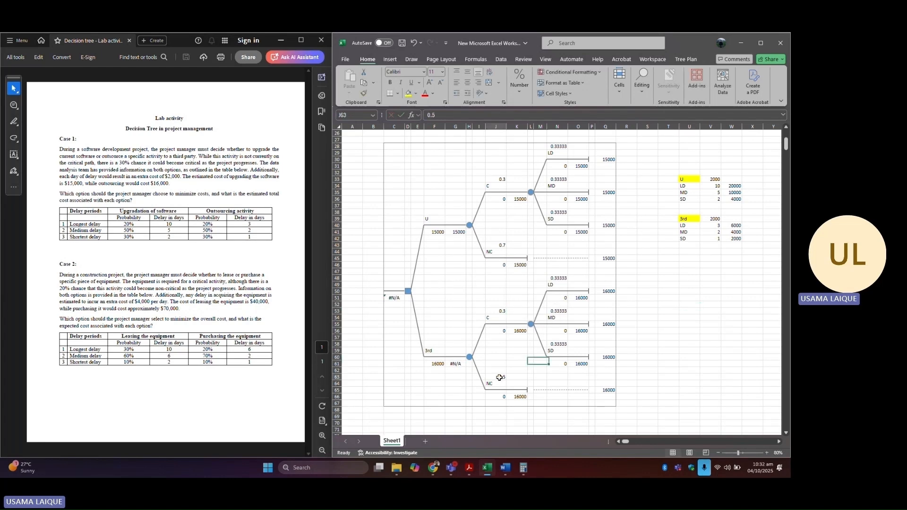
pyautogui.doubleClick(502, 377)
pyautogui.write('0')
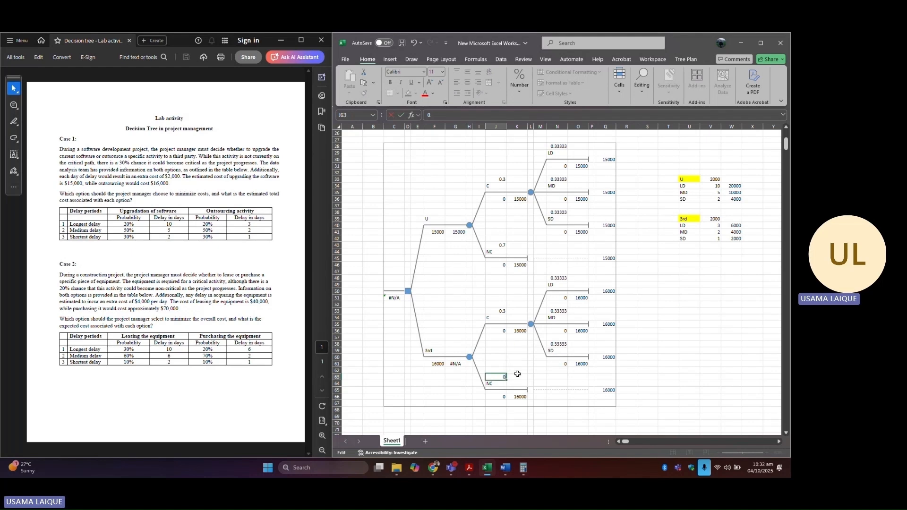
pyautogui.click(675, 318)
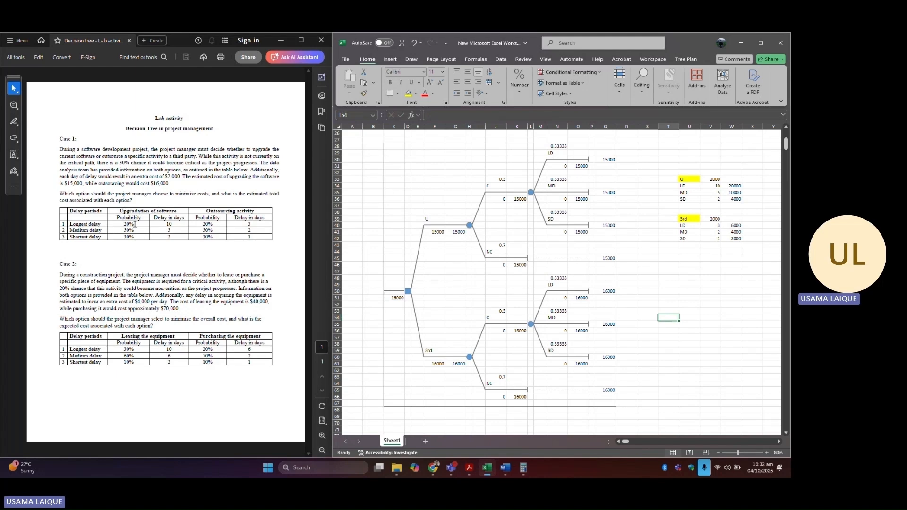
# Step: Set the U subtree's LD, MD and SD probabilities to 0.2, 0.5 and 0.3
pyautogui.click(561, 147)
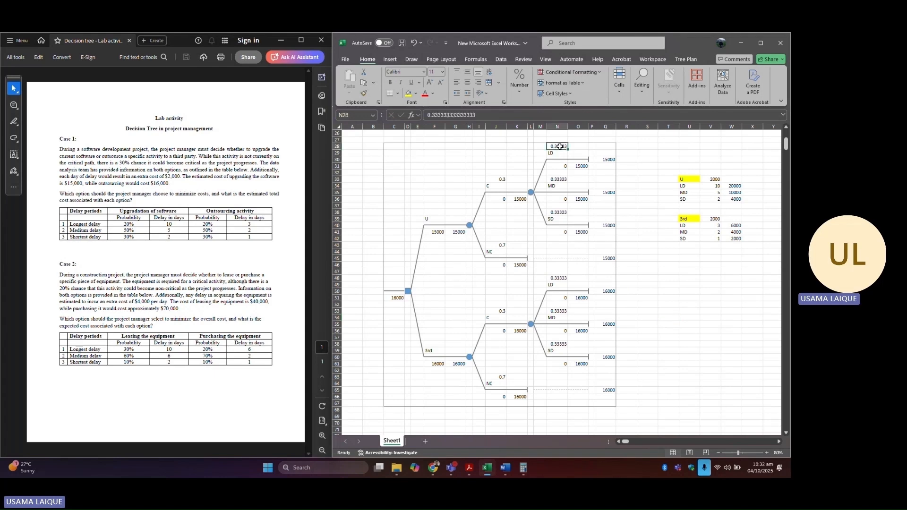
pyautogui.write('0')
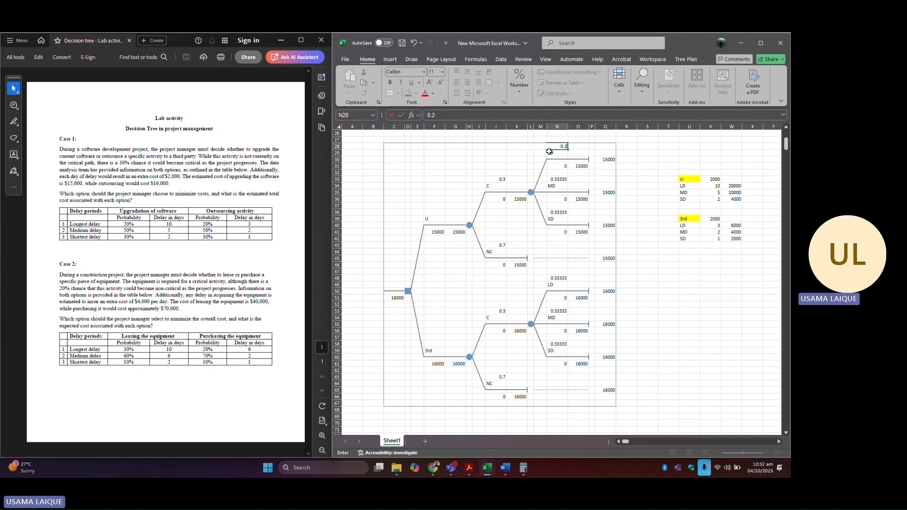
pyautogui.write('.2')
pyautogui.click(560, 180)
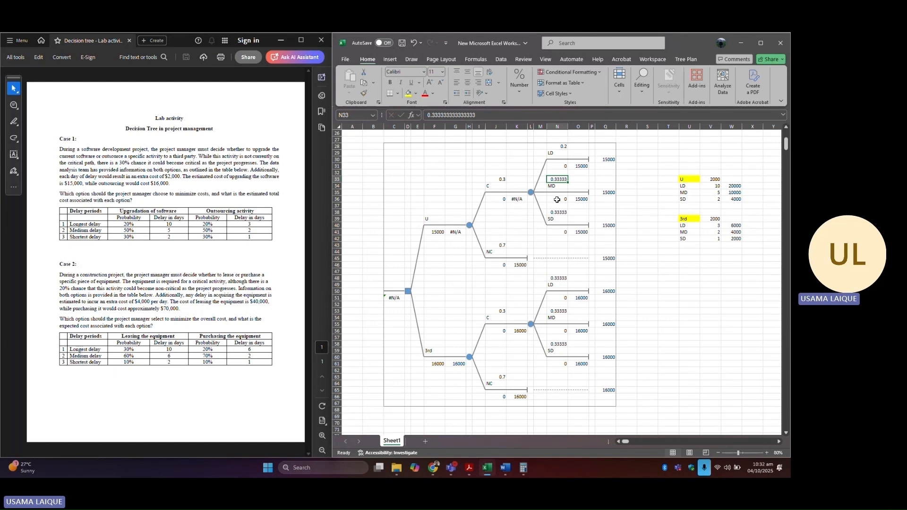
pyautogui.write('0.5')
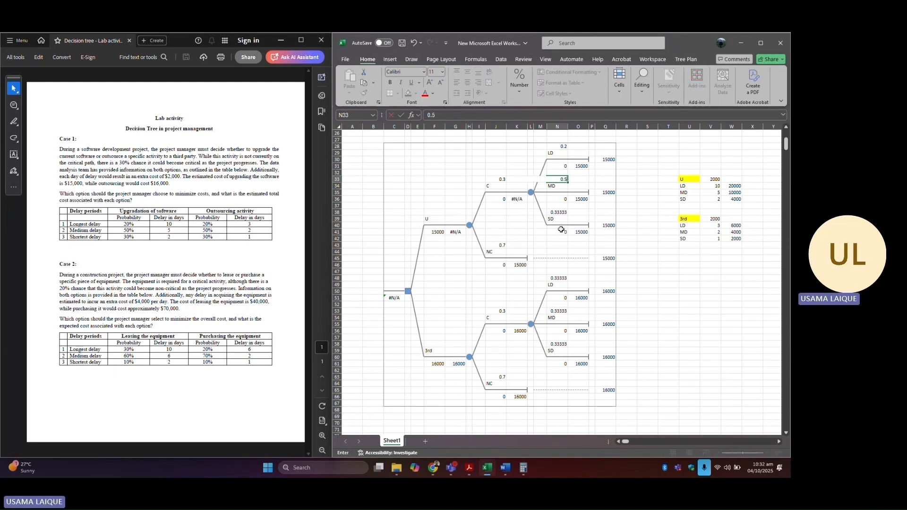
pyautogui.click(562, 212)
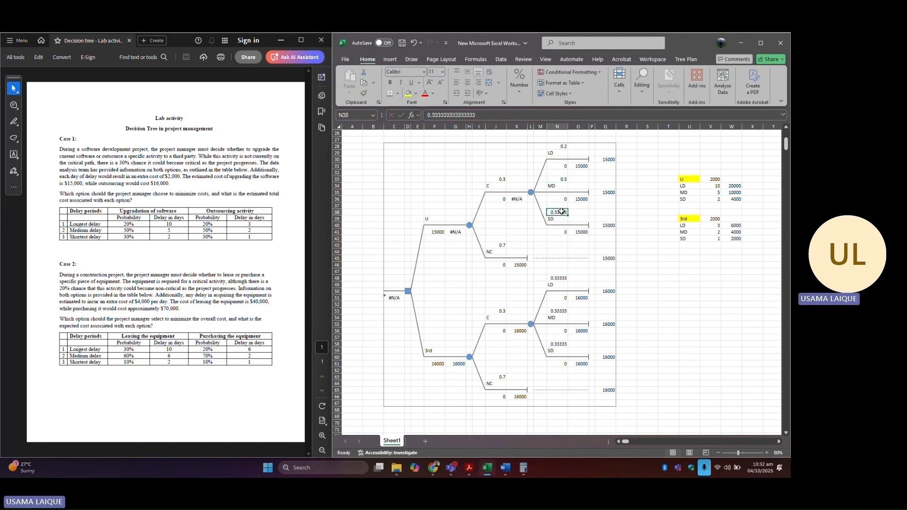
pyautogui.write('0.3')
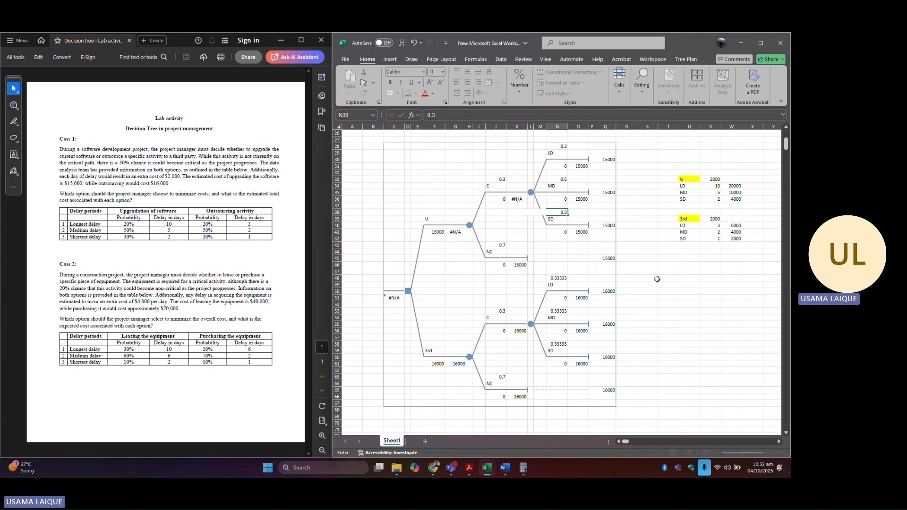
pyautogui.click(658, 279)
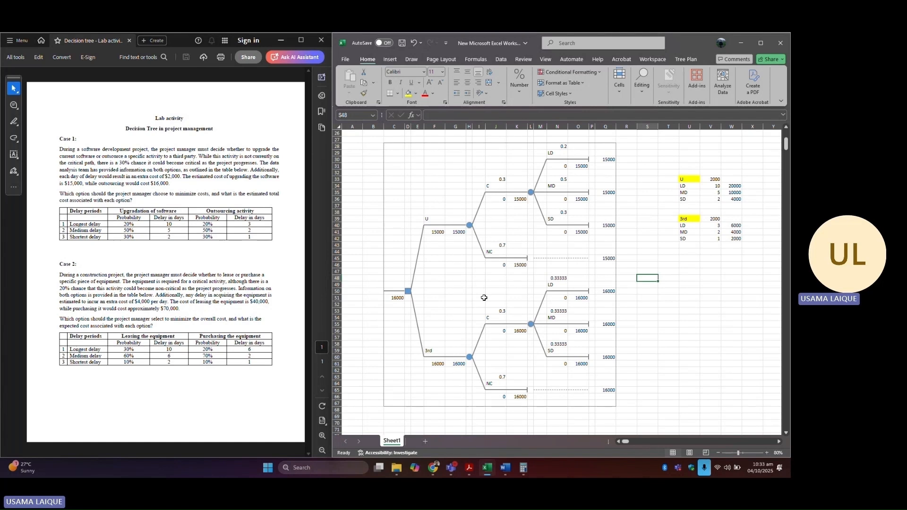
# Step: Link the U subtree's LD, MD and SD branch values to the matching delay-cost cells in the U table
pyautogui.doubleClick(560, 166)
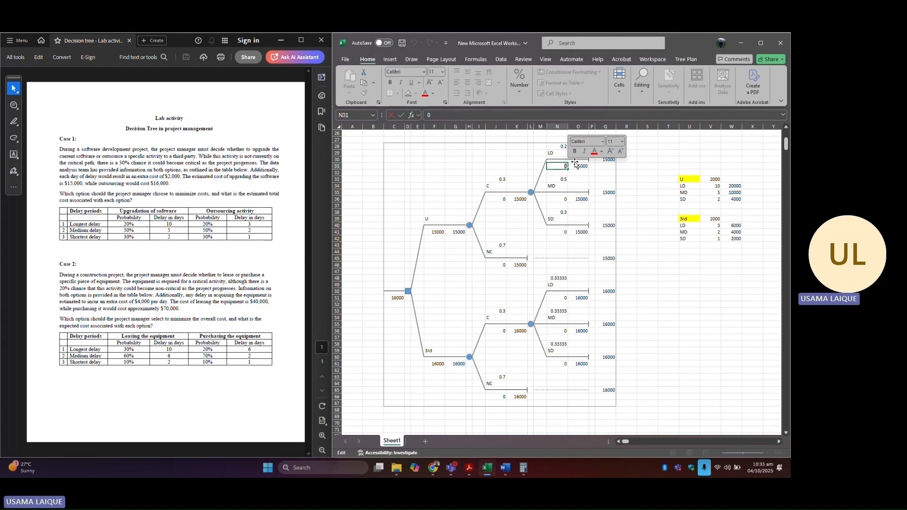
pyautogui.write('=')
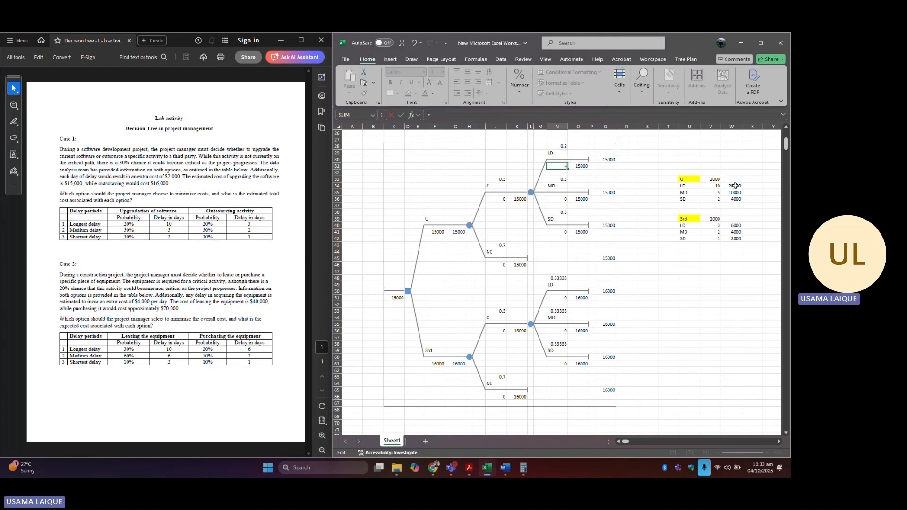
pyautogui.click(735, 185)
pyautogui.press('Return')
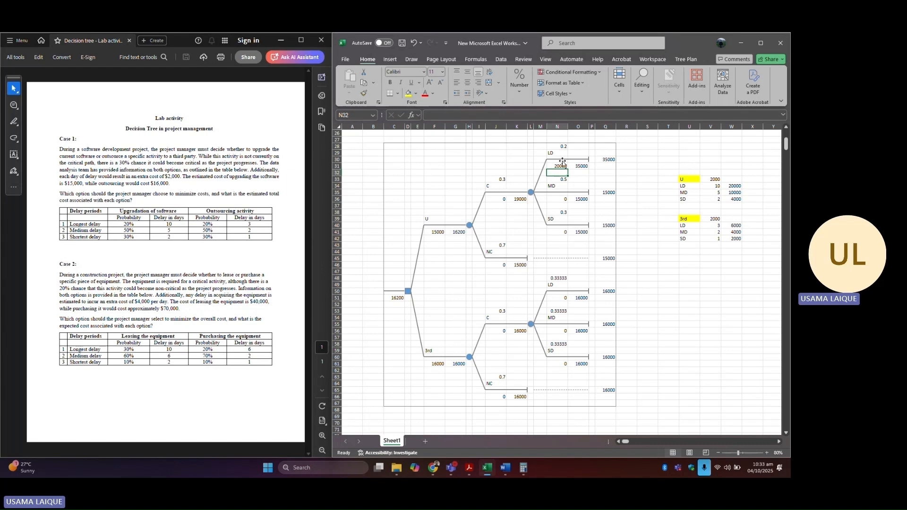
pyautogui.click(556, 198)
pyautogui.write('=')
pyautogui.click(734, 193)
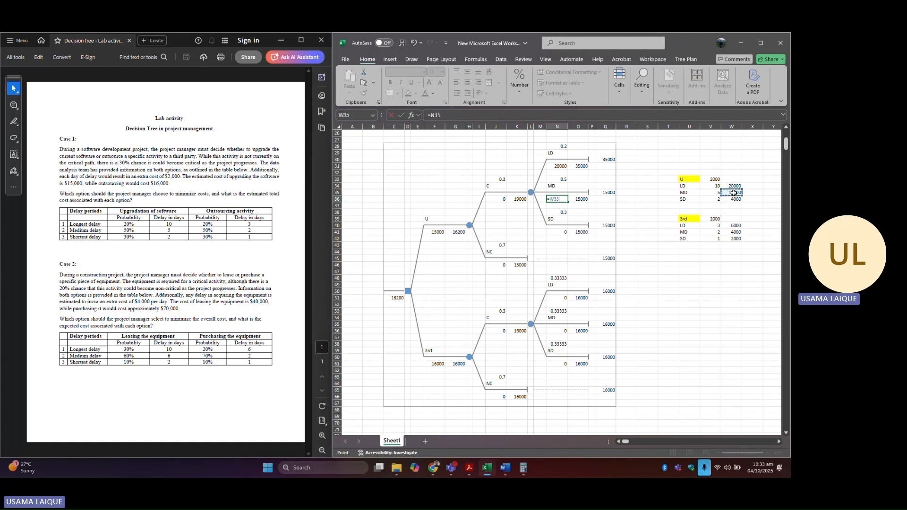
pyautogui.press('Return')
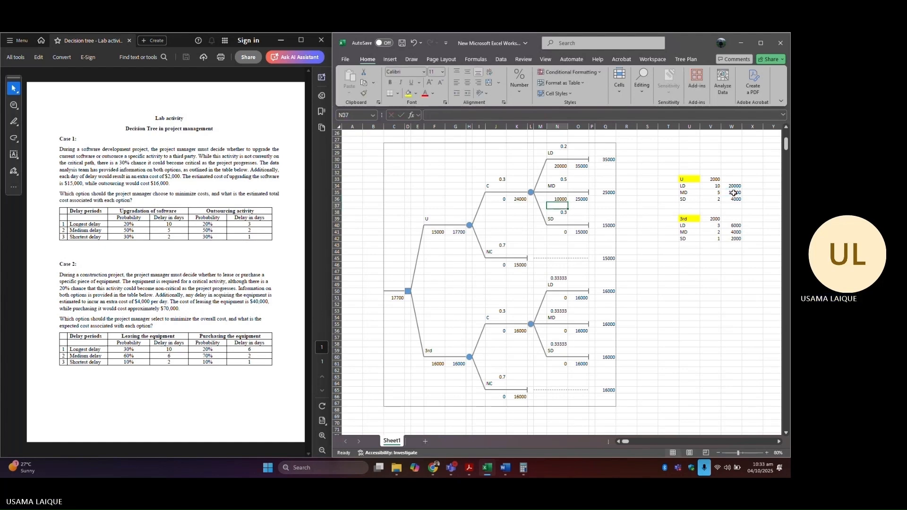
pyautogui.doubleClick(565, 233)
pyautogui.moveTo(563, 232); pyautogui.dragTo(582, 232)
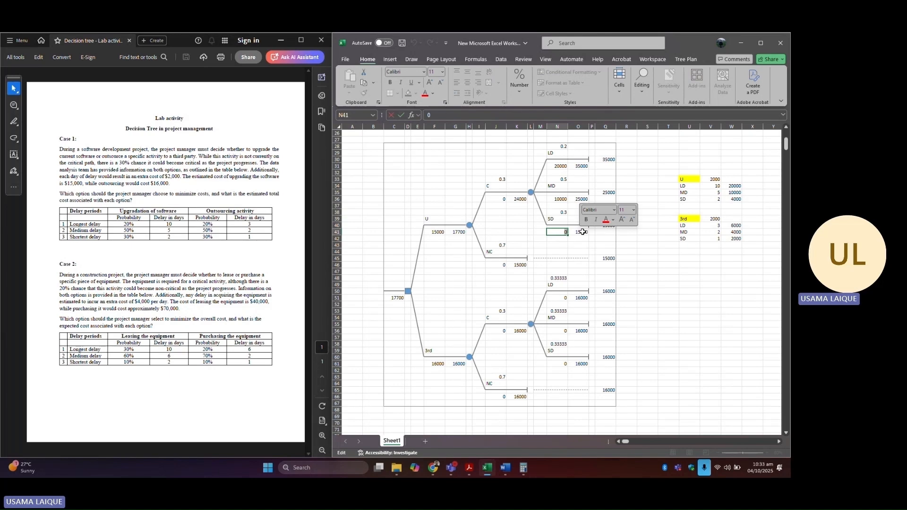
pyautogui.write('=')
pyautogui.click(733, 199)
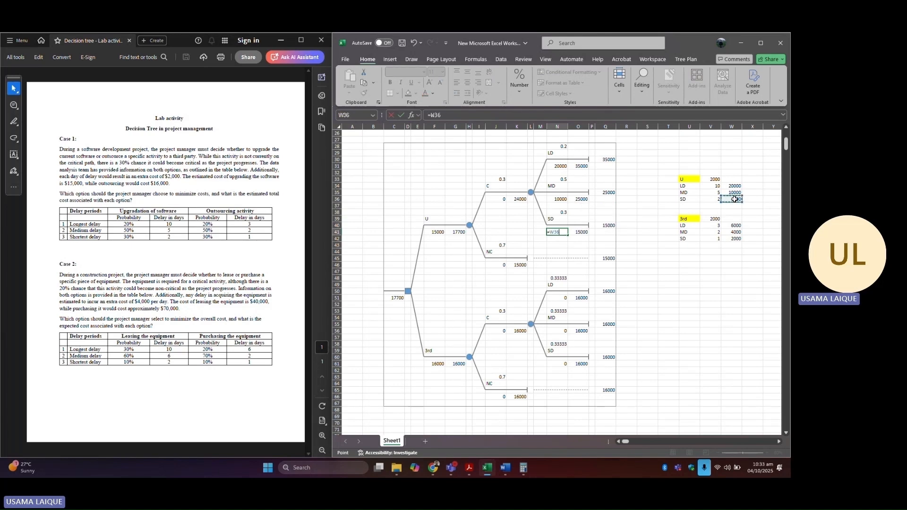
pyautogui.press('Return')
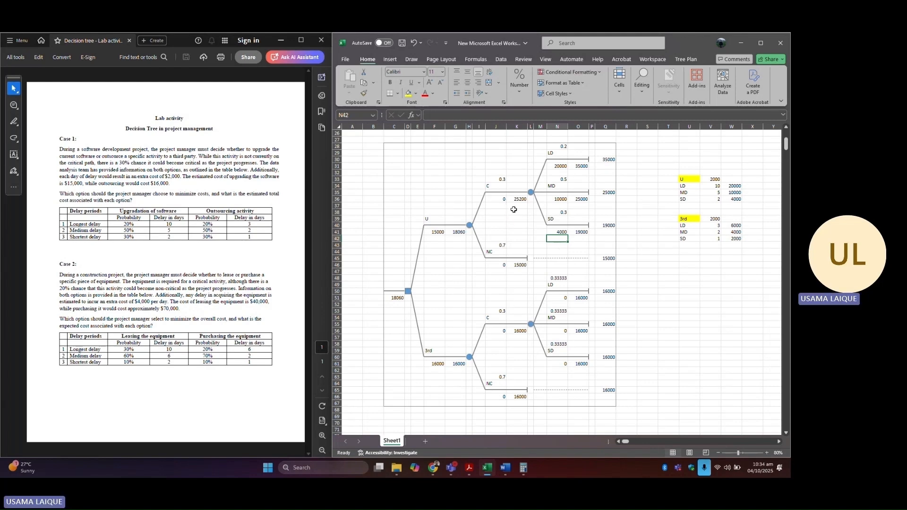
# Step: Set the 3rd subtree's LD, MD and SD probabilities to 0.2, 0.5 and 0.3
pyautogui.click(563, 280)
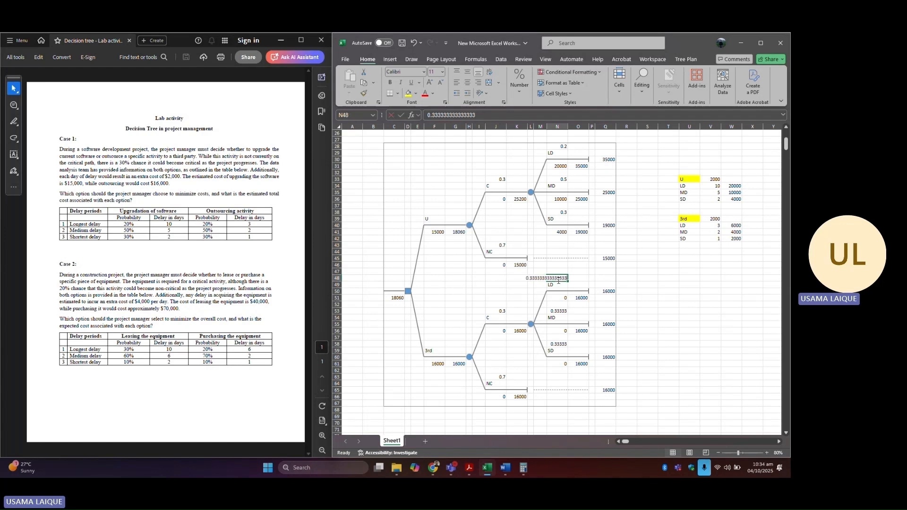
pyautogui.write('0.2')
pyautogui.click(560, 311)
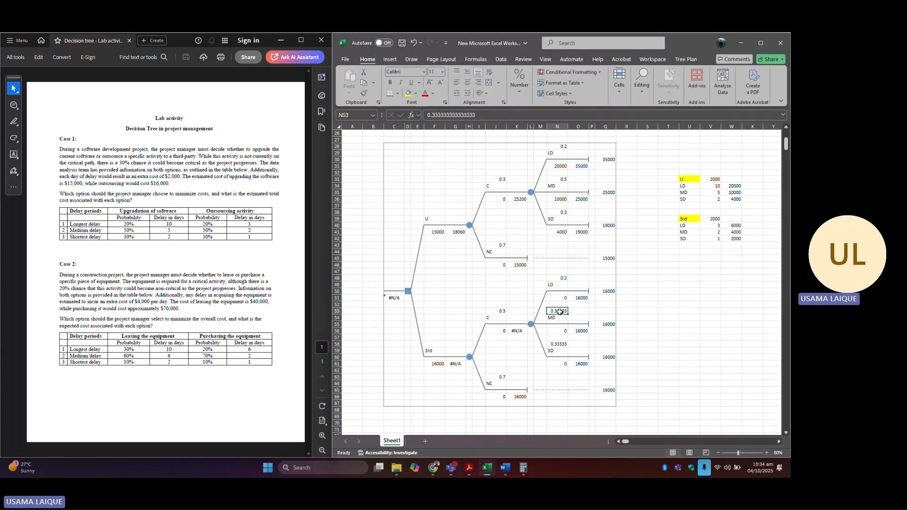
pyautogui.write('0.5')
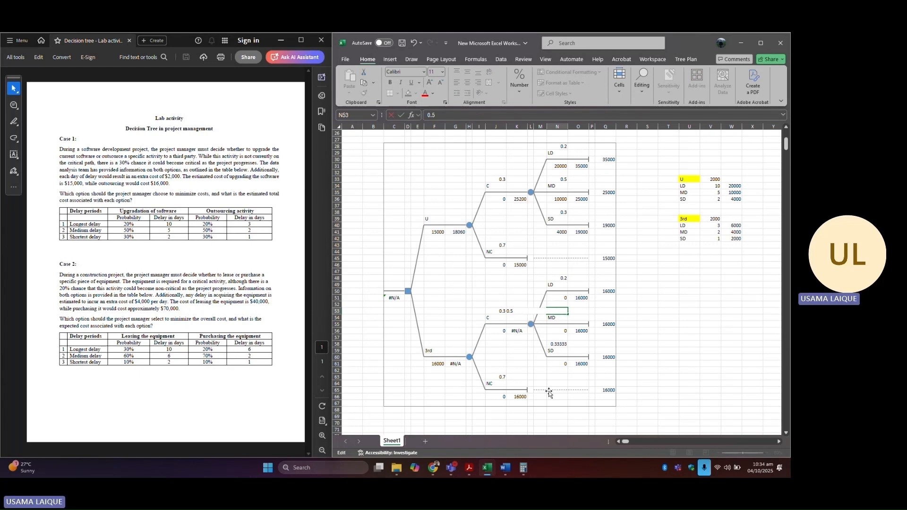
pyautogui.click(560, 345)
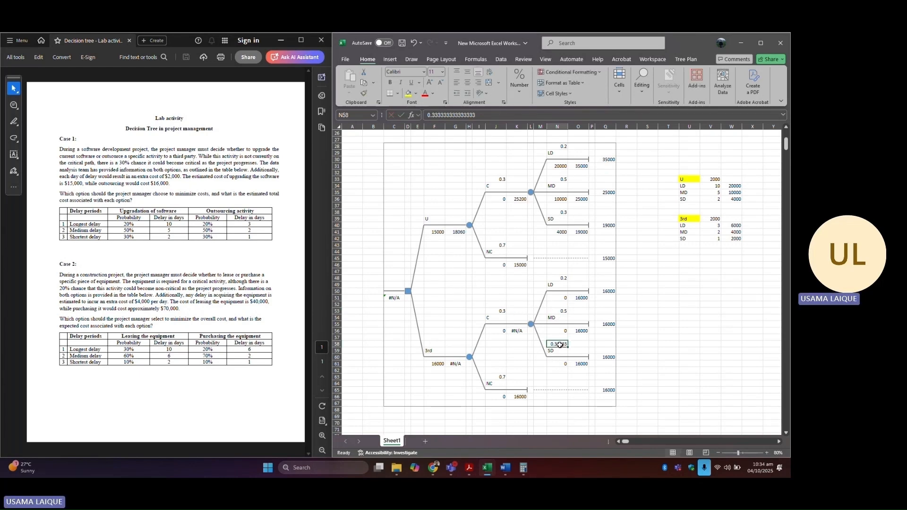
pyautogui.press('BackSpace')
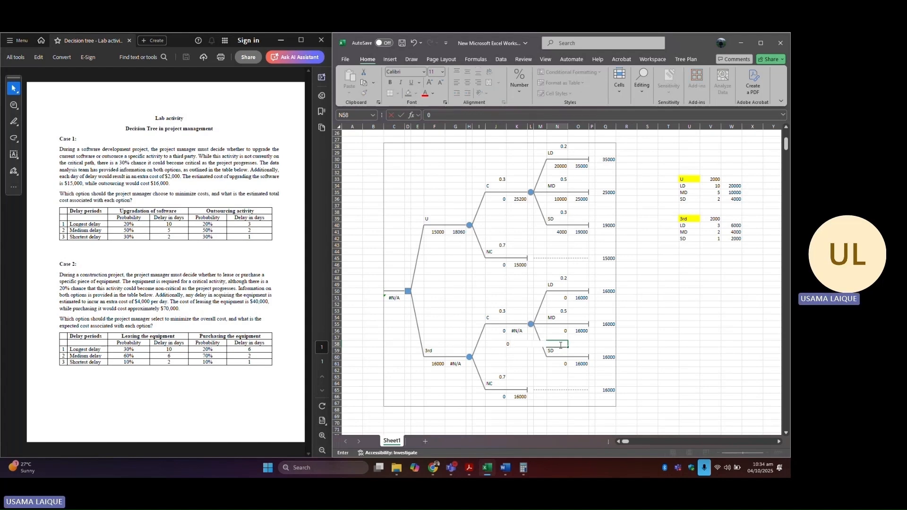
pyautogui.click(689, 350)
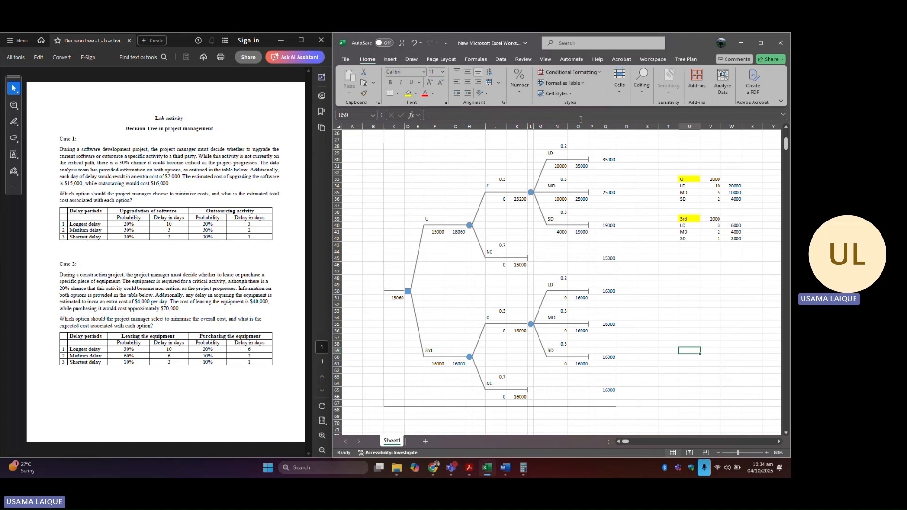
# Step: Link the 3rd subtree's LD, MD and SD branch values to the matching delay-cost cells in the 3rd table
pyautogui.doubleClick(560, 299)
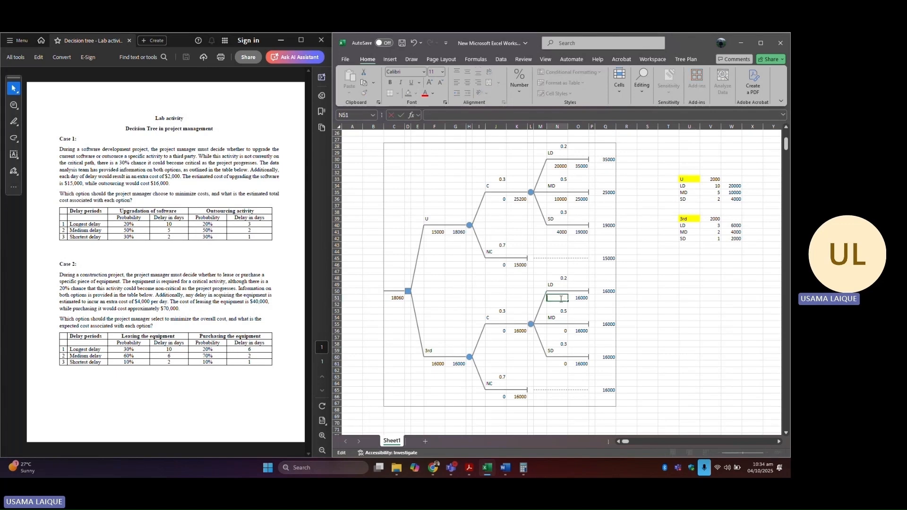
pyautogui.write('=')
pyautogui.click(734, 226)
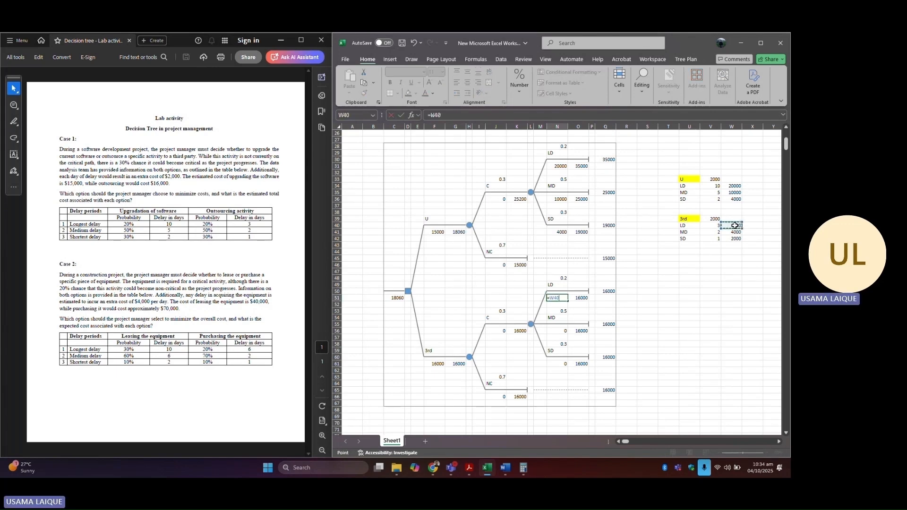
pyautogui.press('Return')
pyautogui.doubleClick(565, 330)
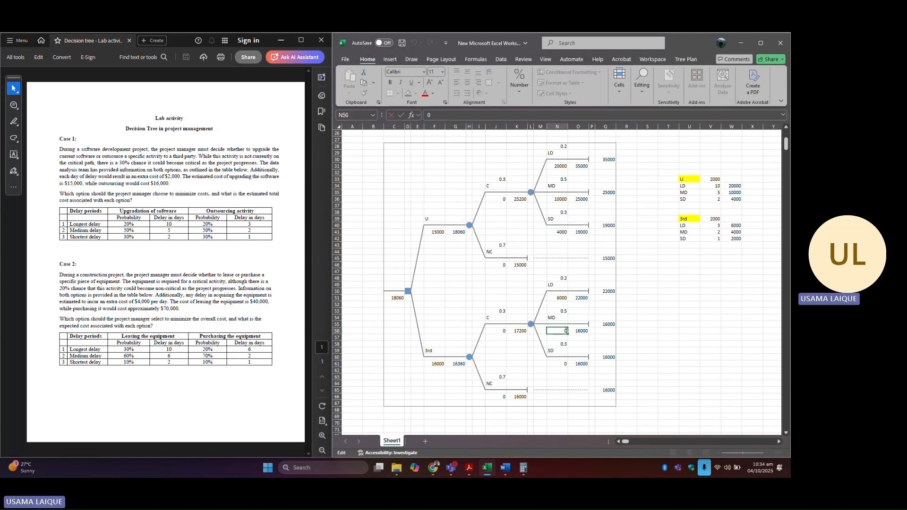
pyautogui.press('BackSpace')
pyautogui.write('=')
pyautogui.click(737, 232)
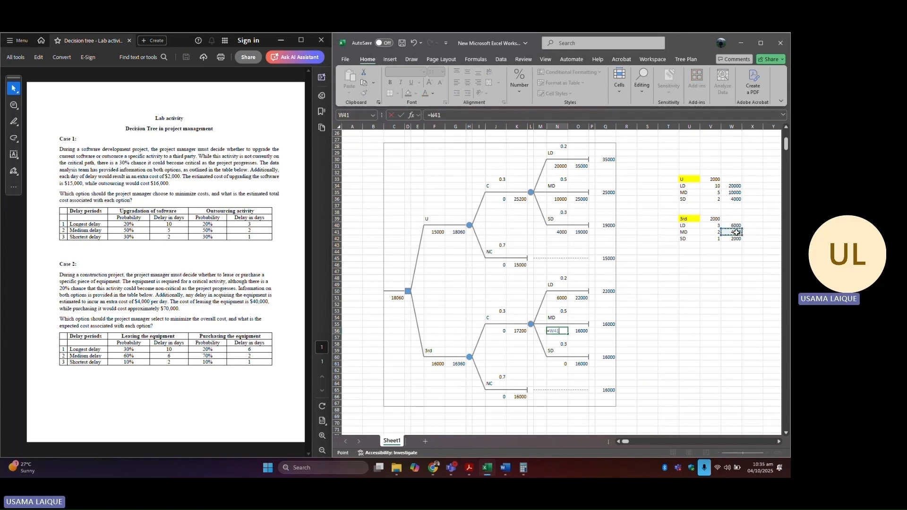
pyautogui.press('Return')
pyautogui.doubleClick(566, 364)
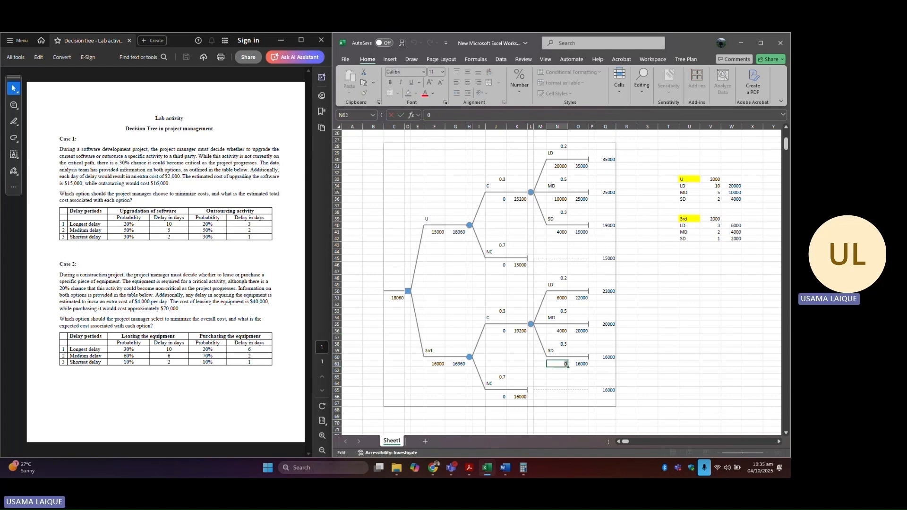
pyautogui.write('=')
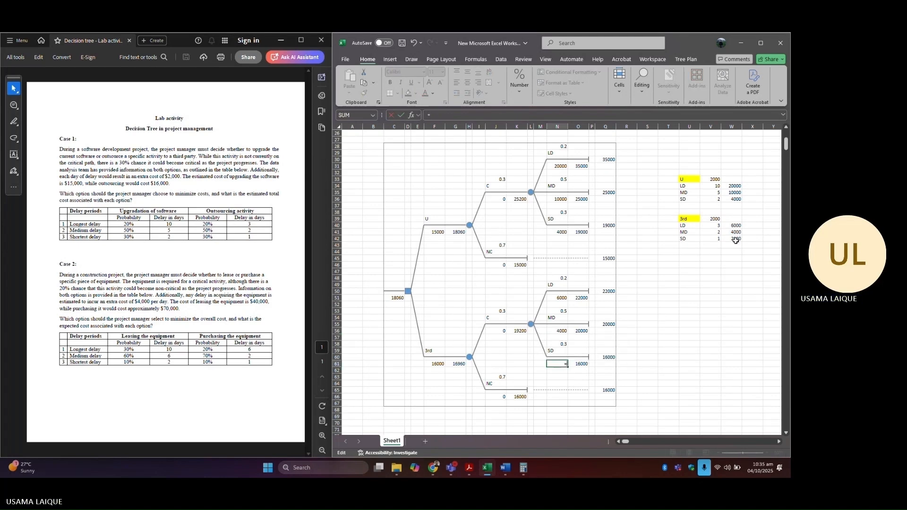
pyautogui.click(736, 239)
pyautogui.press('Return')
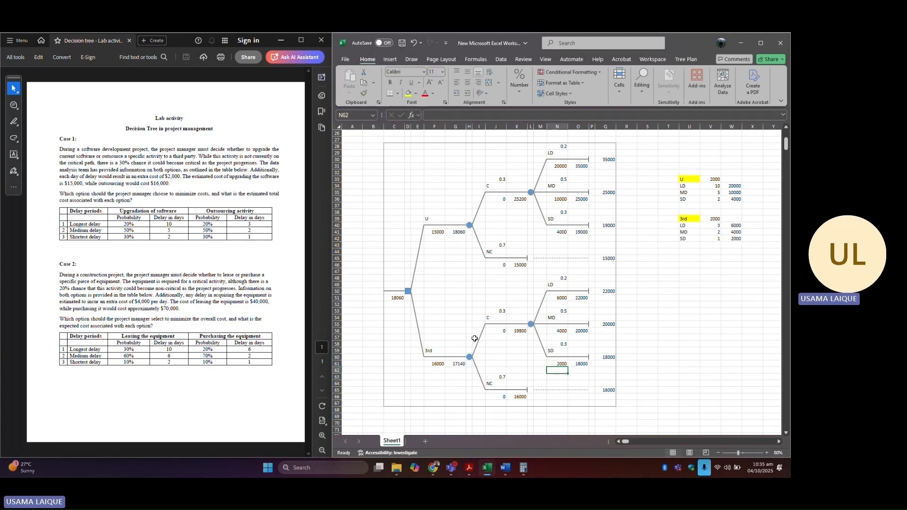
# Step: Change the TreePlan options so decision nodes choose Minimize (Costs)
pyautogui.click(685, 59)
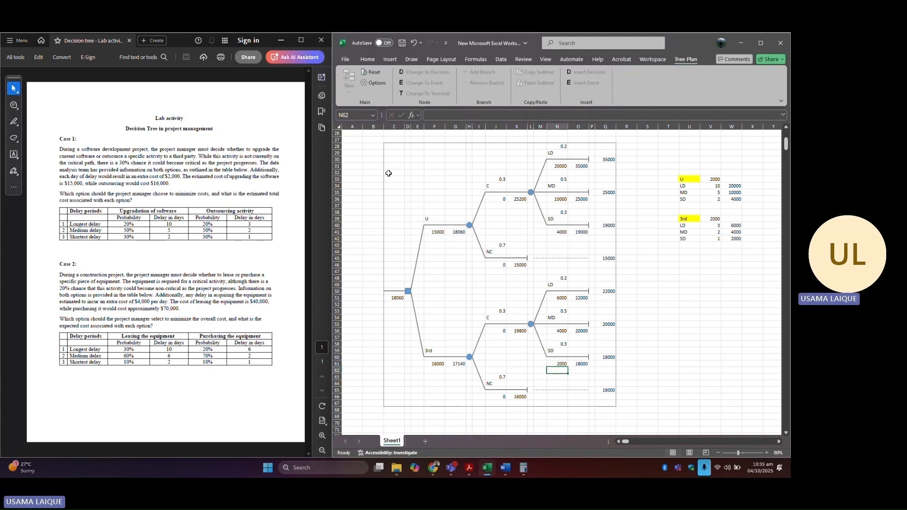
pyautogui.click(698, 331)
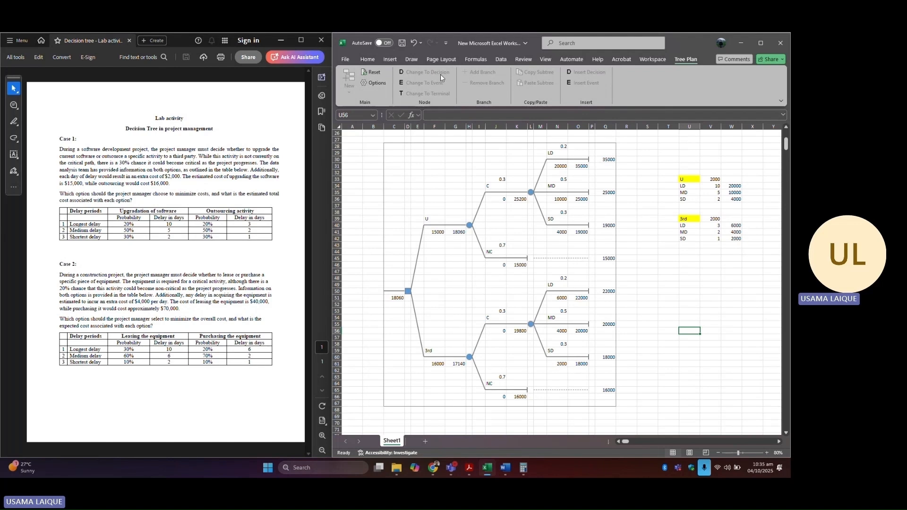
pyautogui.click(375, 82)
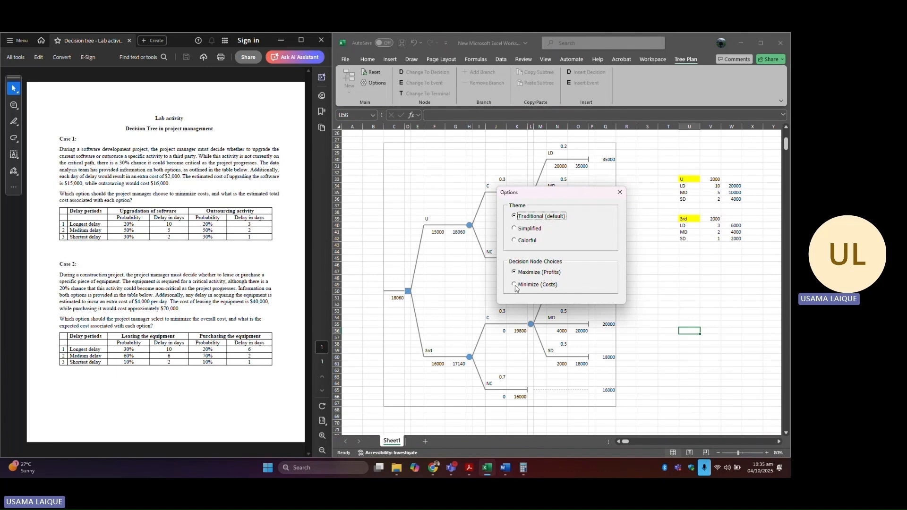
pyautogui.click(514, 285)
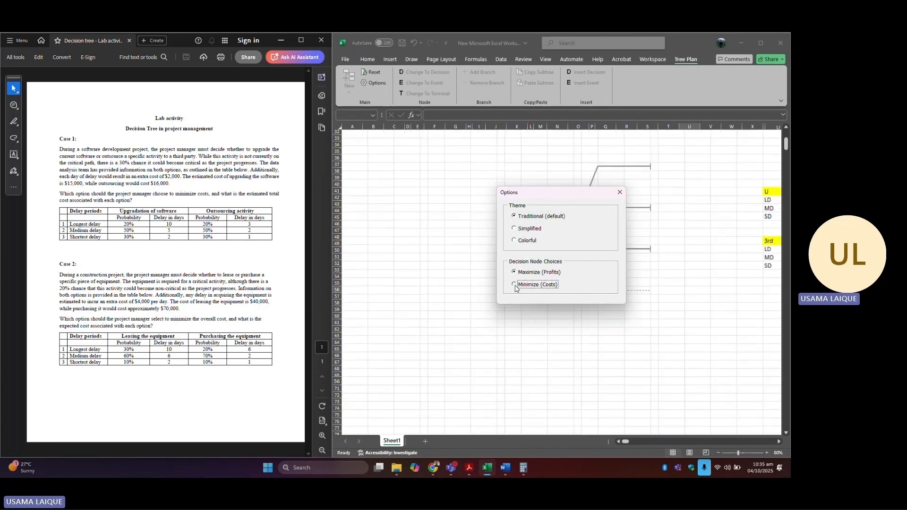
pyautogui.click(618, 193)
# Step: Highlight the 3rd option's expected cost cell in yellow as the minimum-cost choice
pyautogui.click(390, 298)
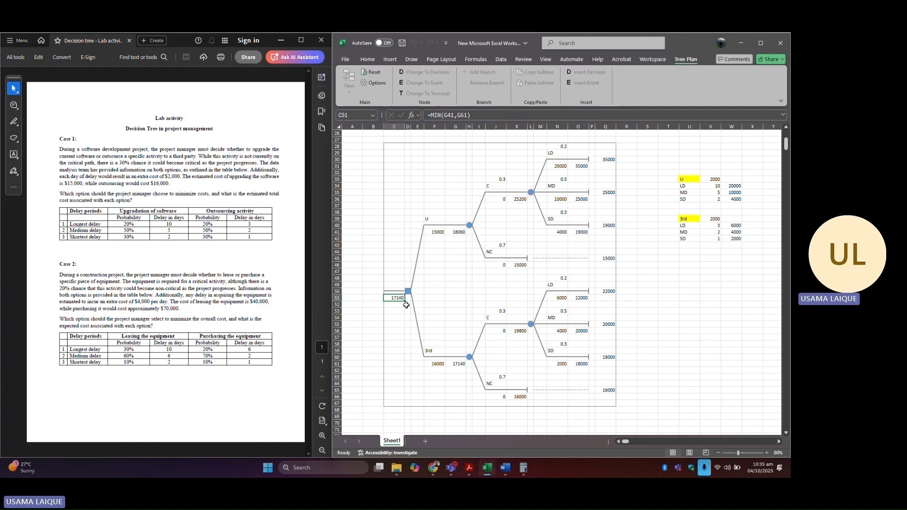
pyautogui.click(459, 363)
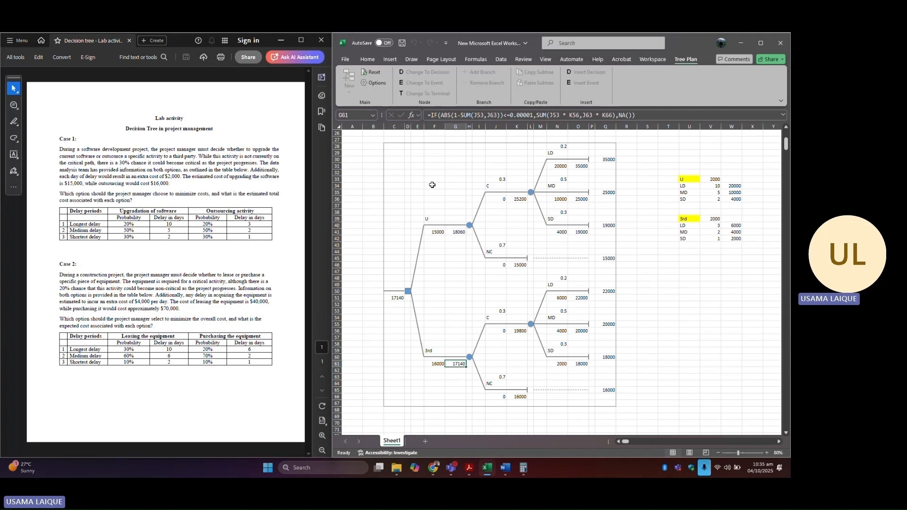
pyautogui.click(367, 59)
pyautogui.click(408, 93)
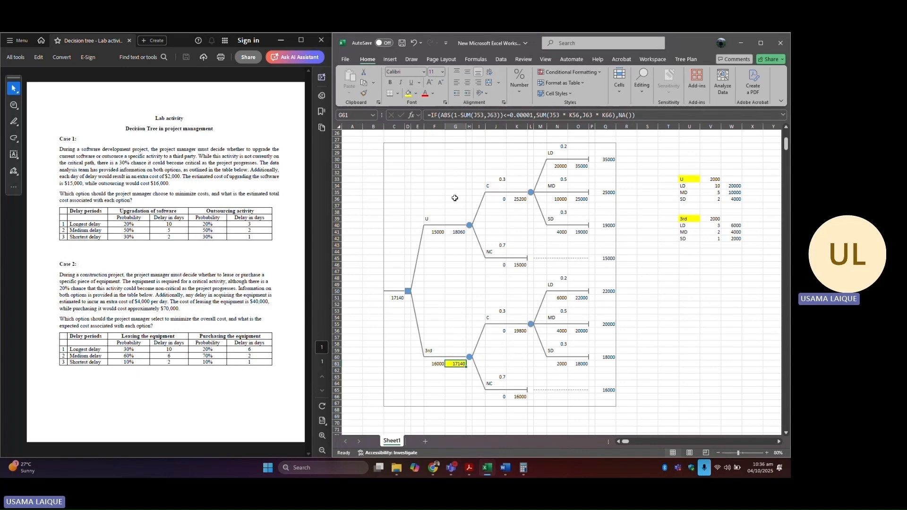
pyautogui.click(461, 234)
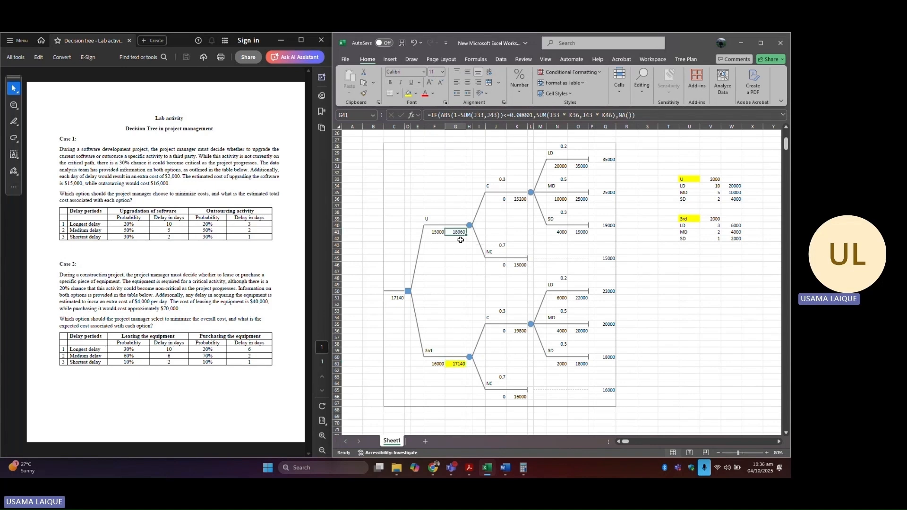